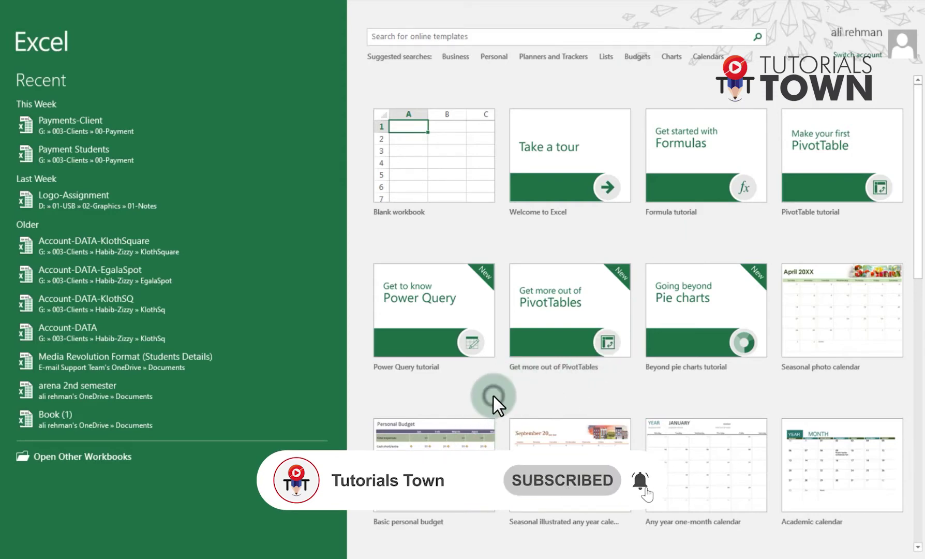
{"action": "scroll", "coordinate": [496, 396], "scroll_direction": "down", "scroll_amount": 3}
{"action": "scroll", "coordinate": [501, 395], "scroll_direction": "down", "scroll_amount": 4}
{"action": "scroll", "coordinate": [501, 395], "scroll_direction": "down", "scroll_amount": 7}
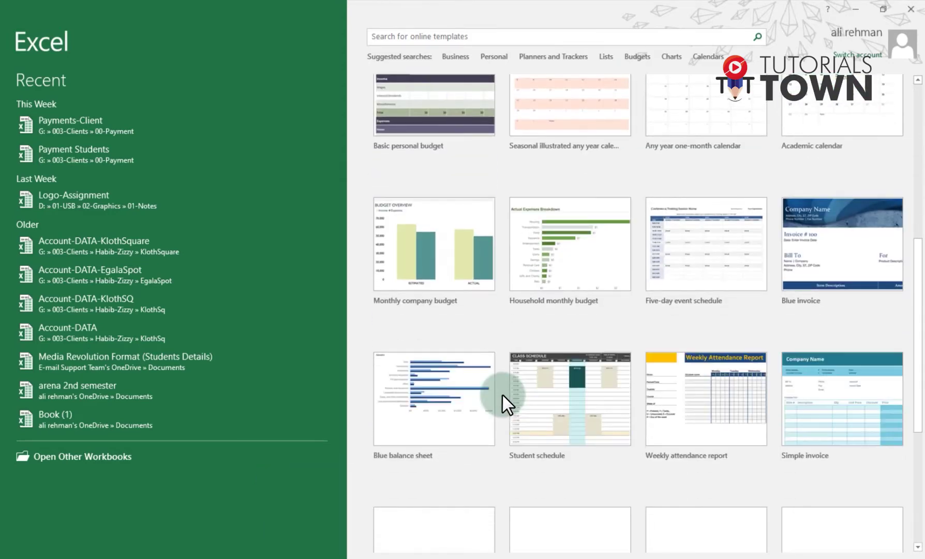
{"action": "scroll", "coordinate": [502, 393], "scroll_direction": "down", "scroll_amount": 3}
{"action": "scroll", "coordinate": [501, 393], "scroll_direction": "up", "scroll_amount": 8}
{"action": "scroll", "coordinate": [501, 393], "scroll_direction": "up", "scroll_amount": 6}
{"action": "scroll", "coordinate": [498, 392], "scroll_direction": "up", "scroll_amount": 2}
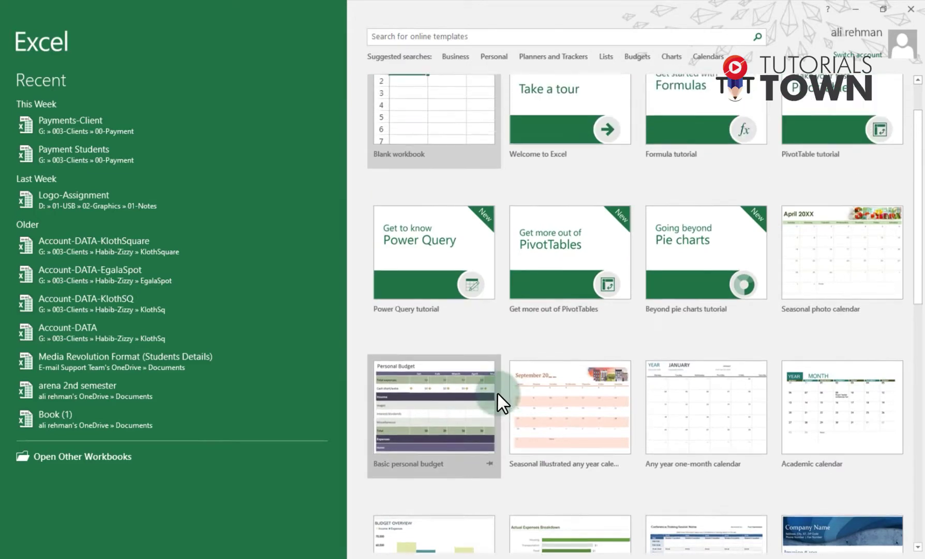
{"action": "scroll", "coordinate": [495, 393], "scroll_direction": "down", "scroll_amount": 4}
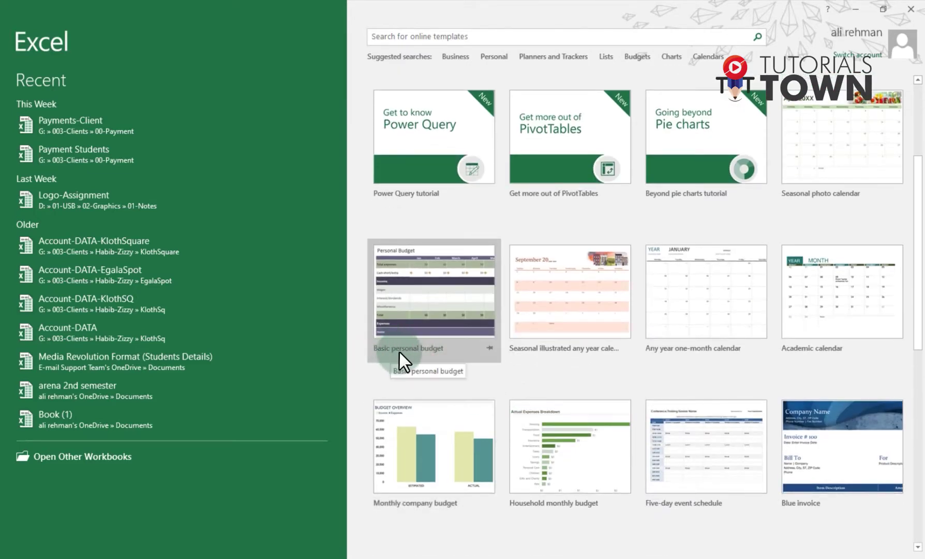
{"action": "scroll", "coordinate": [424, 353], "scroll_direction": "down", "scroll_amount": 5}
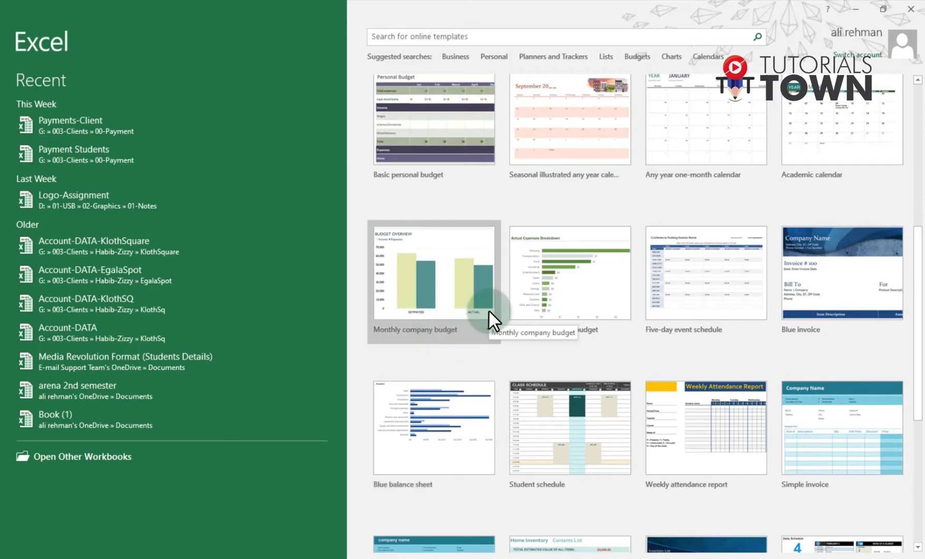
{"action": "scroll", "coordinate": [488, 309], "scroll_direction": "down", "scroll_amount": 3}
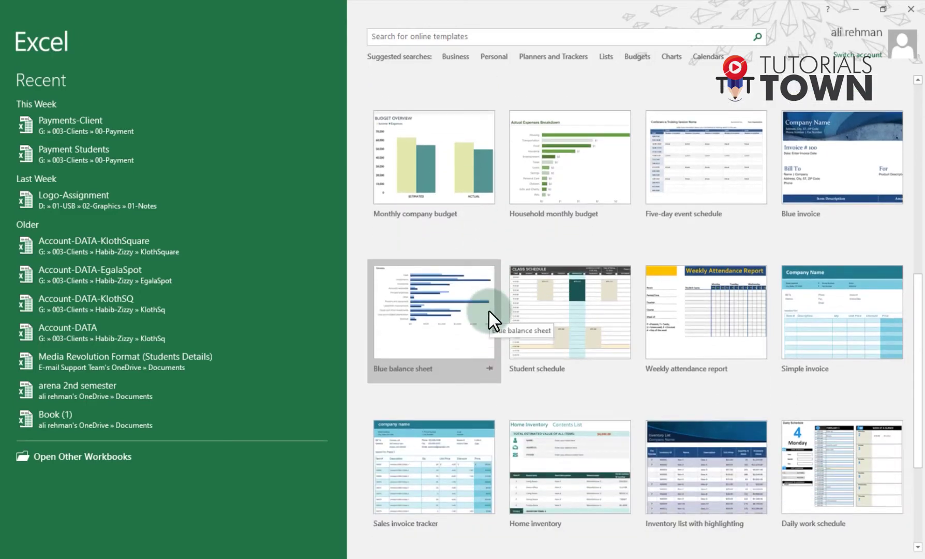
{"action": "scroll", "coordinate": [488, 312], "scroll_direction": "down", "scroll_amount": 3}
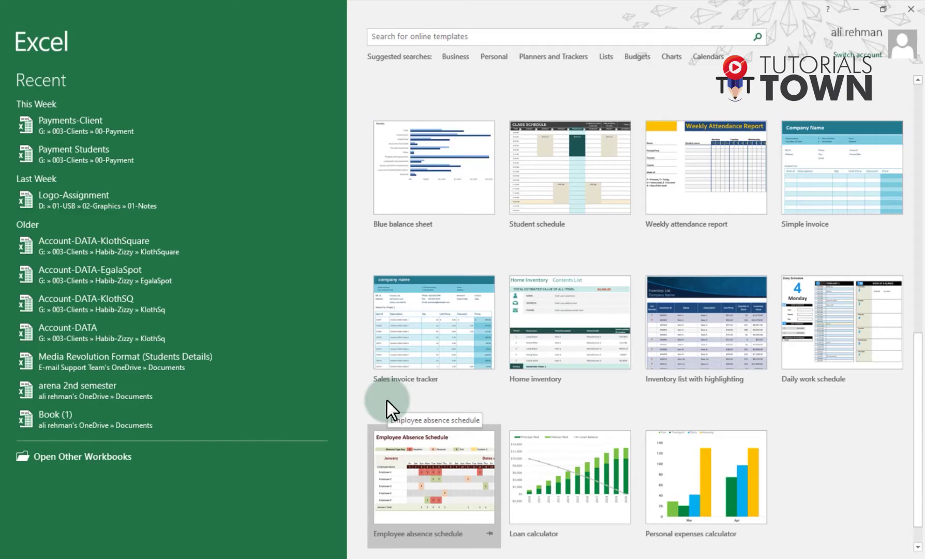
{"action": "scroll", "coordinate": [651, 290], "scroll_direction": "down", "scroll_amount": 1}
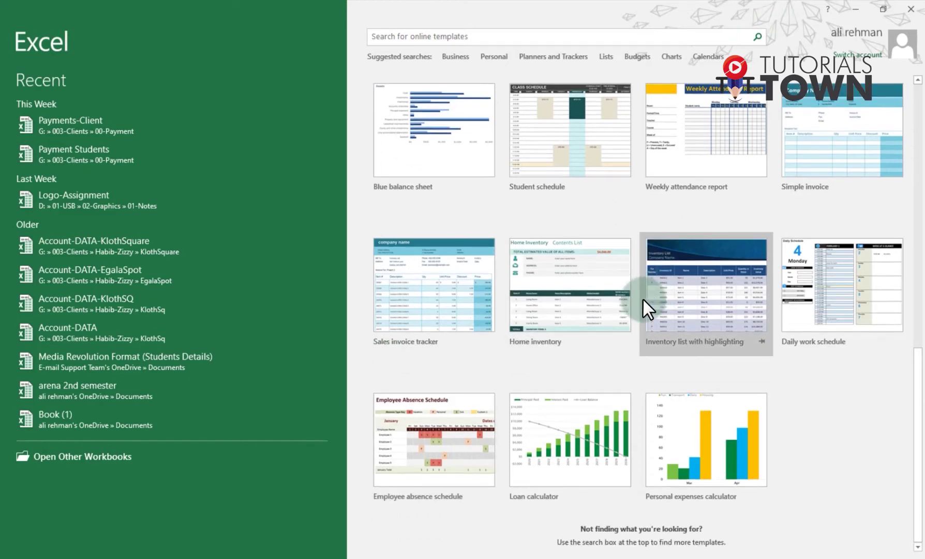
{"action": "scroll", "coordinate": [584, 351], "scroll_direction": "up", "scroll_amount": 5}
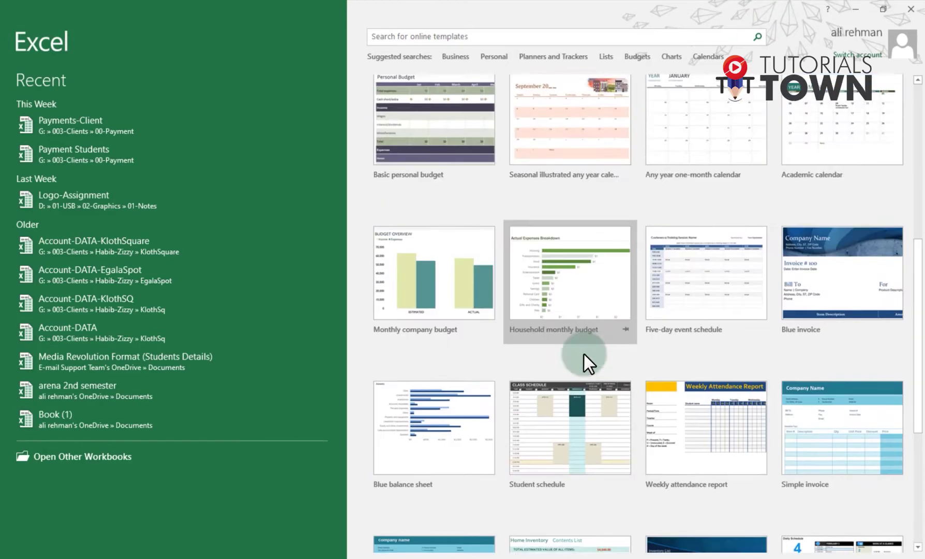
{"action": "scroll", "coordinate": [583, 354], "scroll_direction": "up", "scroll_amount": 3}
{"action": "scroll", "coordinate": [582, 353], "scroll_direction": "up", "scroll_amount": 3}
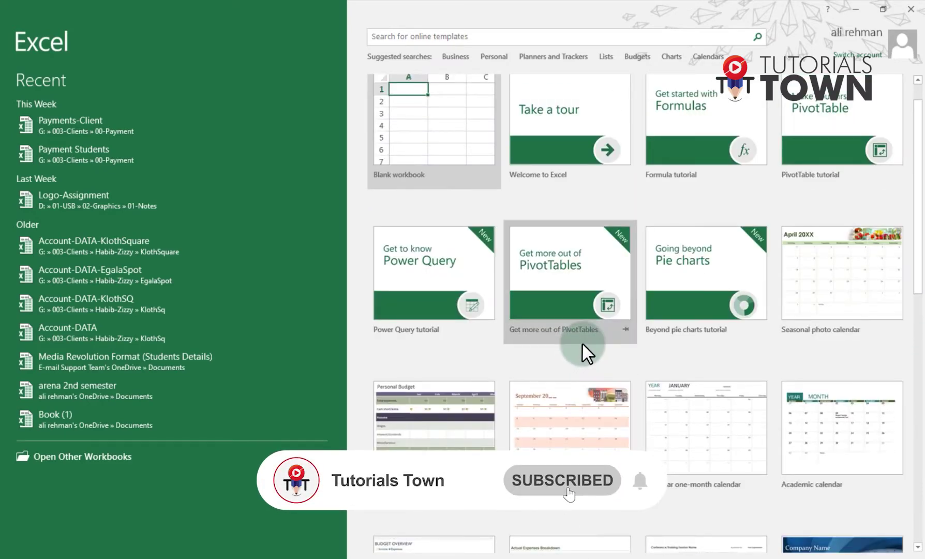
{"action": "scroll", "coordinate": [581, 343], "scroll_direction": "up", "scroll_amount": 1}
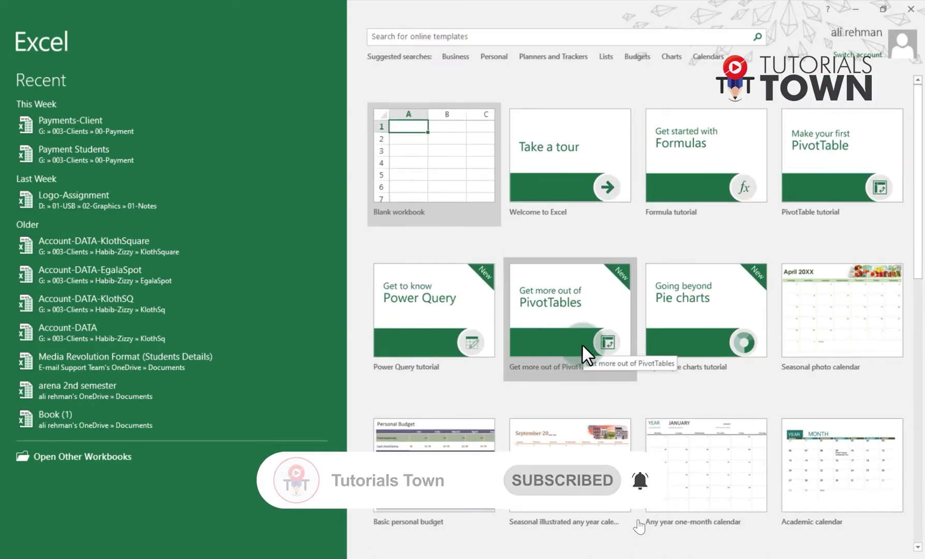
{"action": "scroll", "coordinate": [588, 352], "scroll_direction": "down", "scroll_amount": 2}
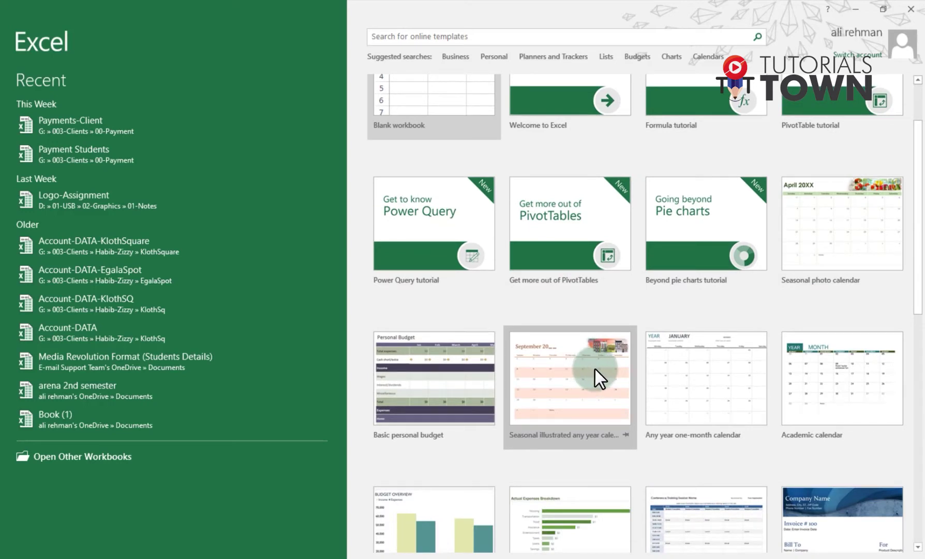
{"action": "scroll", "coordinate": [589, 370], "scroll_direction": "down", "scroll_amount": 2}
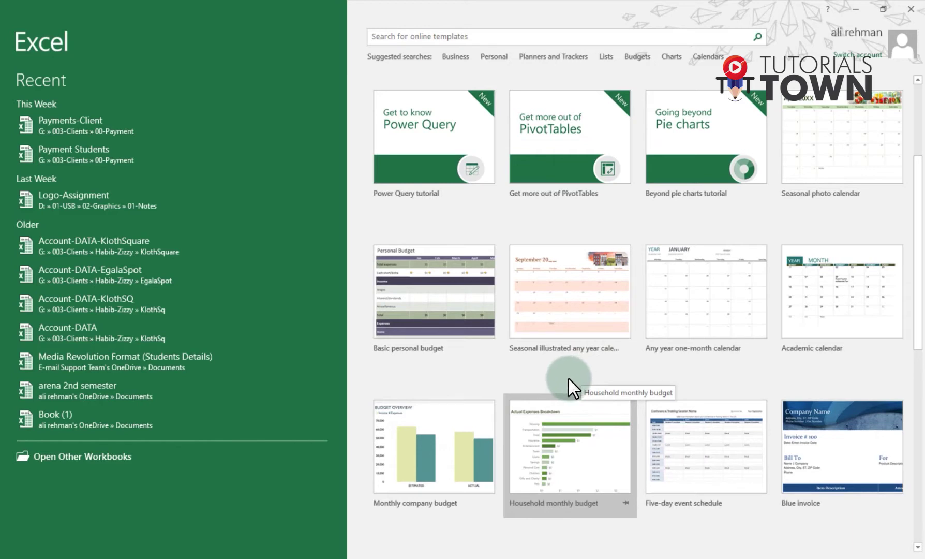
{"action": "scroll", "coordinate": [568, 378], "scroll_direction": "up", "scroll_amount": 4}
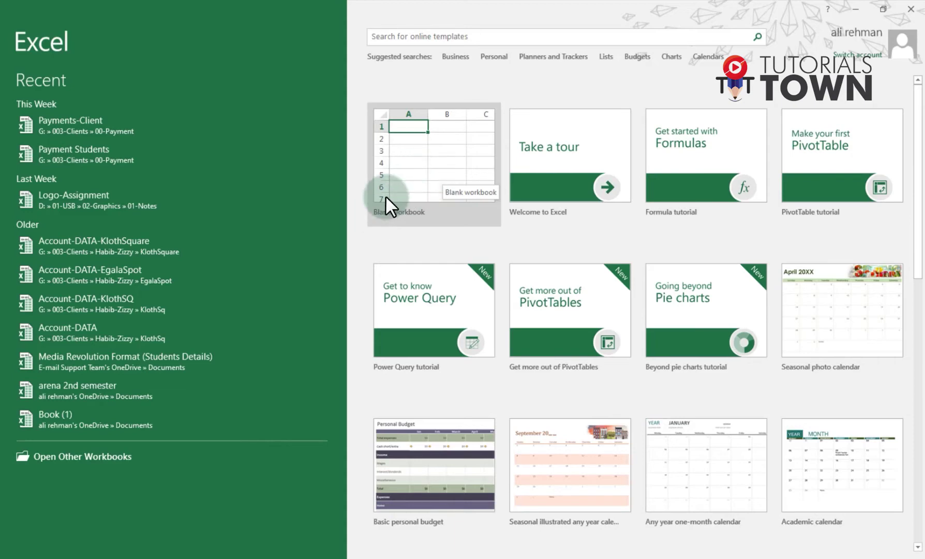
- Create a new blank workbook, Book1, from the Blank workbook tile
{"action": "left_click", "coordinate": [415, 185]}
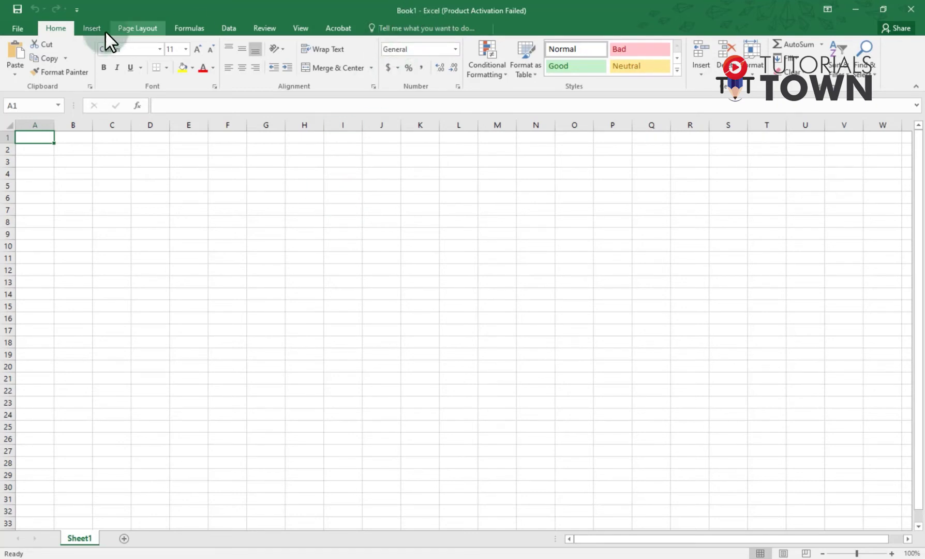
- Open and close the File view, then browse the Insert, Page Layout and Formulas tabs
{"action": "left_click", "coordinate": [22, 28]}
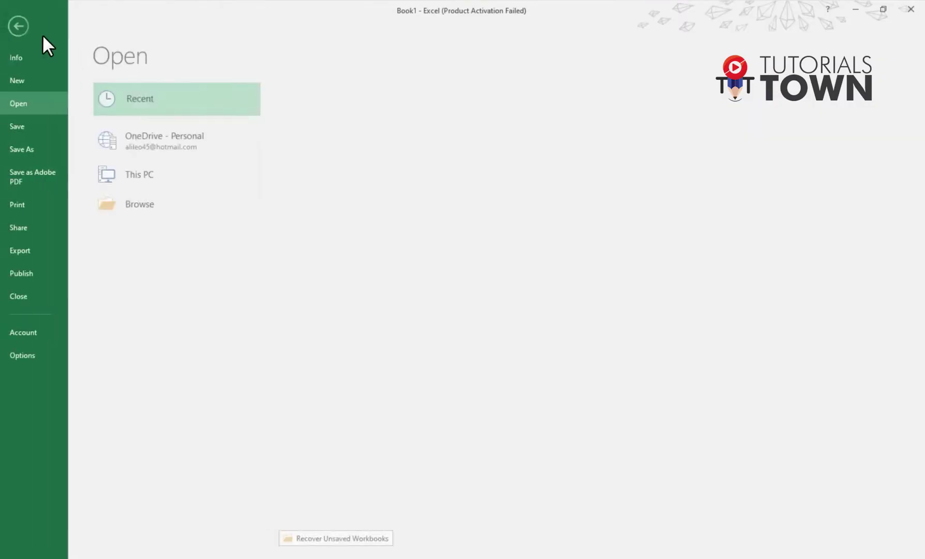
{"action": "left_click", "coordinate": [24, 26]}
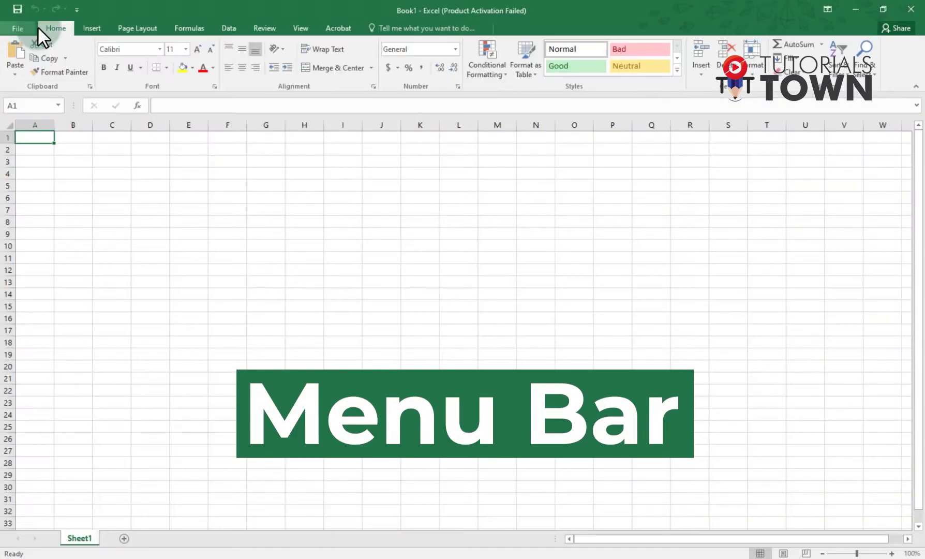
{"action": "left_click", "coordinate": [93, 27]}
{"action": "left_click", "coordinate": [142, 27]}
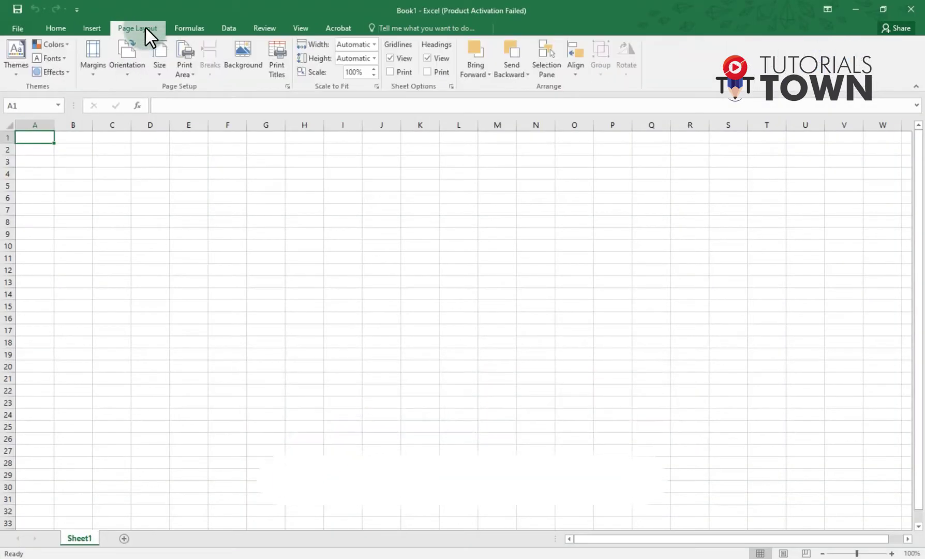
{"action": "left_click", "coordinate": [181, 27]}
- Browse the Data, Review, View, Acrobat, Page Layout and Insert tabs, ending on Home
{"action": "left_click", "coordinate": [230, 27]}
{"action": "left_click", "coordinate": [264, 27]}
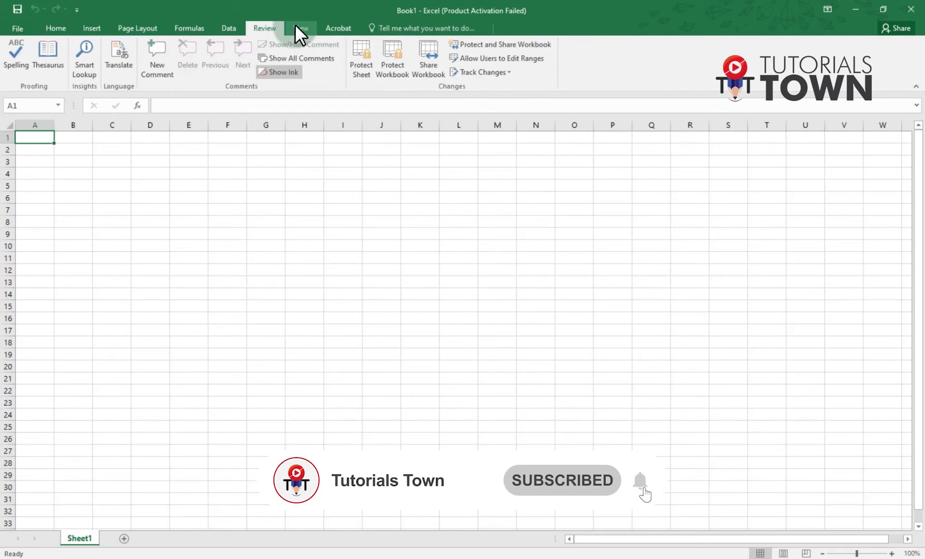
{"action": "left_click", "coordinate": [295, 25]}
{"action": "left_click", "coordinate": [335, 27]}
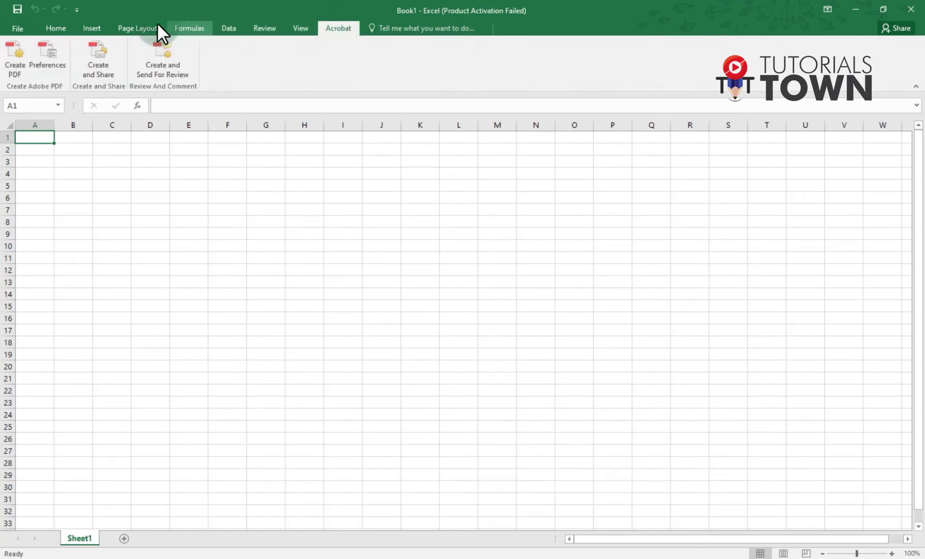
{"action": "left_click", "coordinate": [153, 27]}
{"action": "left_click", "coordinate": [61, 29]}
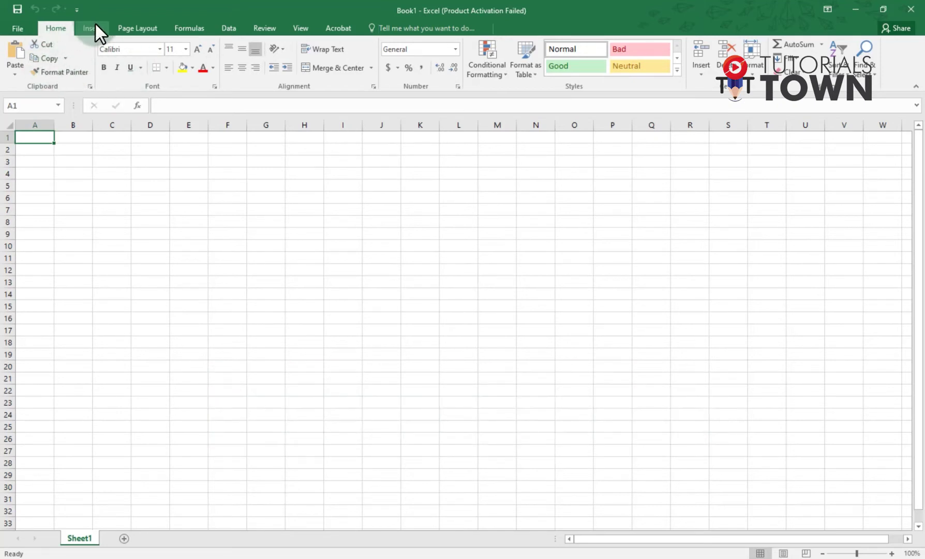
{"action": "left_click", "coordinate": [96, 27]}
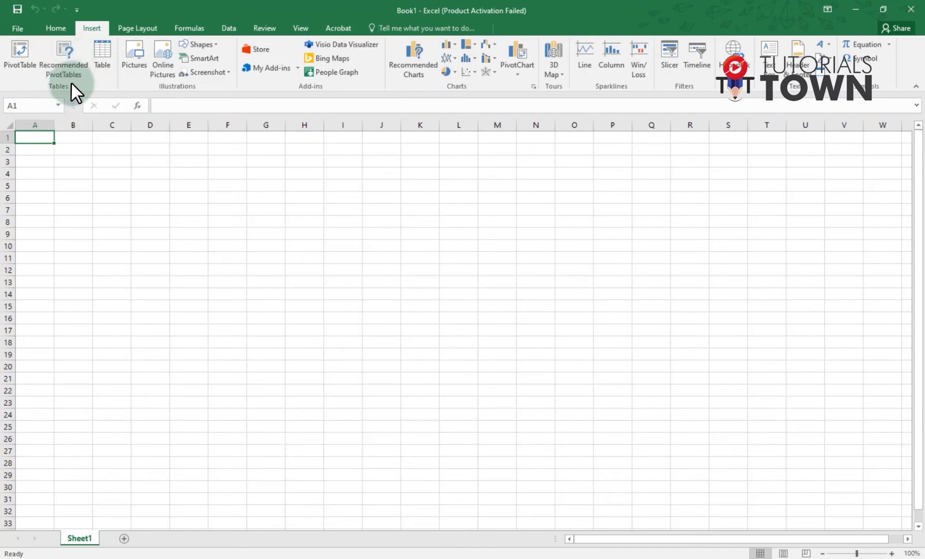
{"action": "left_click", "coordinate": [57, 28]}
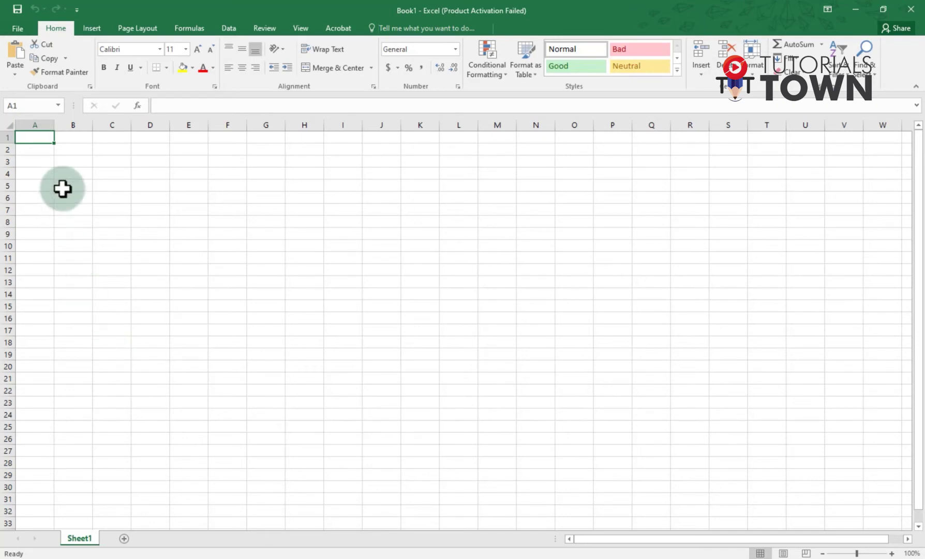
- Collapse the ribbon and preview the Home commands dropping down over the sheet
{"action": "double_click", "coordinate": [56, 27]}
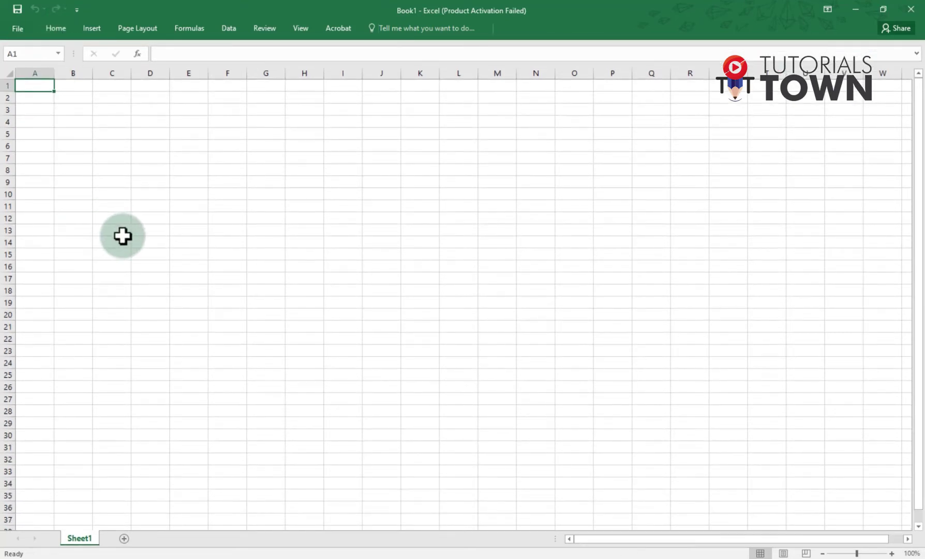
{"action": "left_click", "coordinate": [58, 28]}
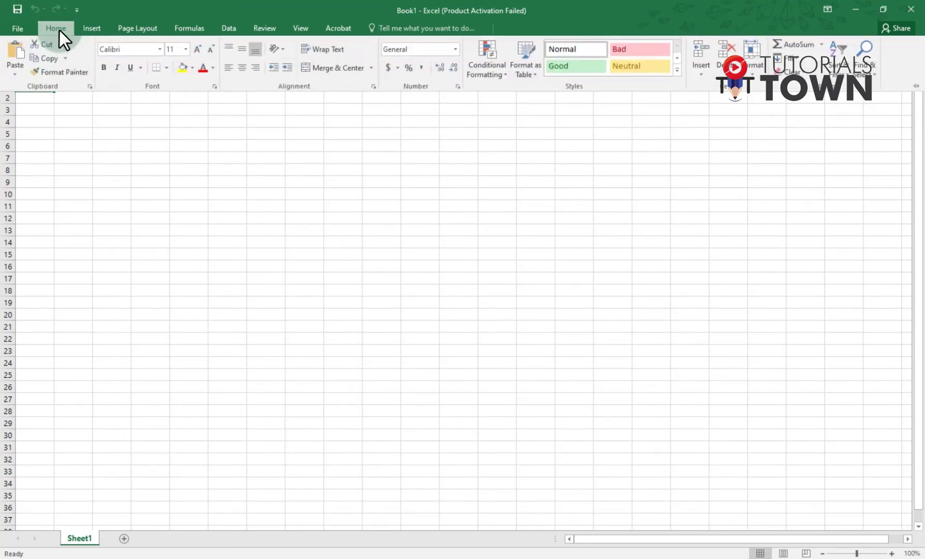
{"action": "left_click", "coordinate": [83, 209]}
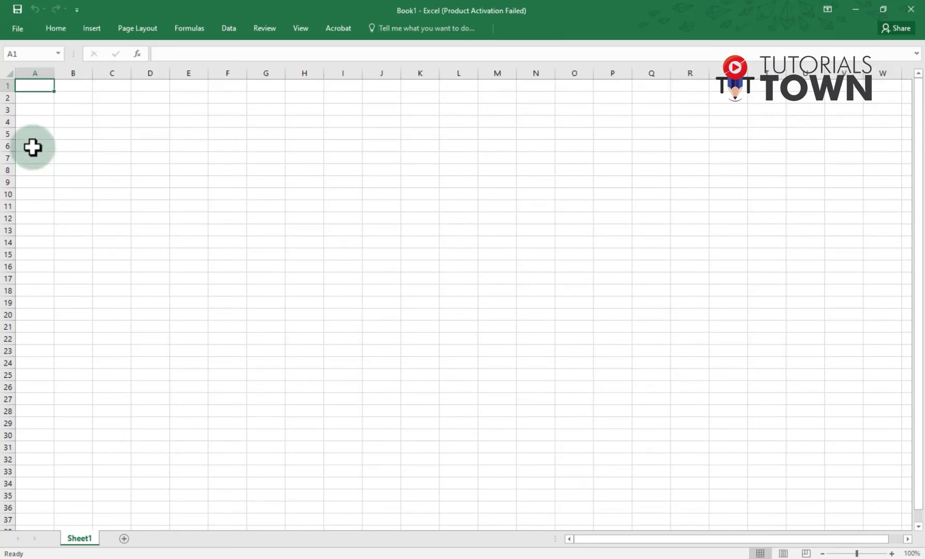
- Preview the Insert, Page Layout and Home tabs, then pin the ribbon permanently open
{"action": "left_click", "coordinate": [91, 28]}
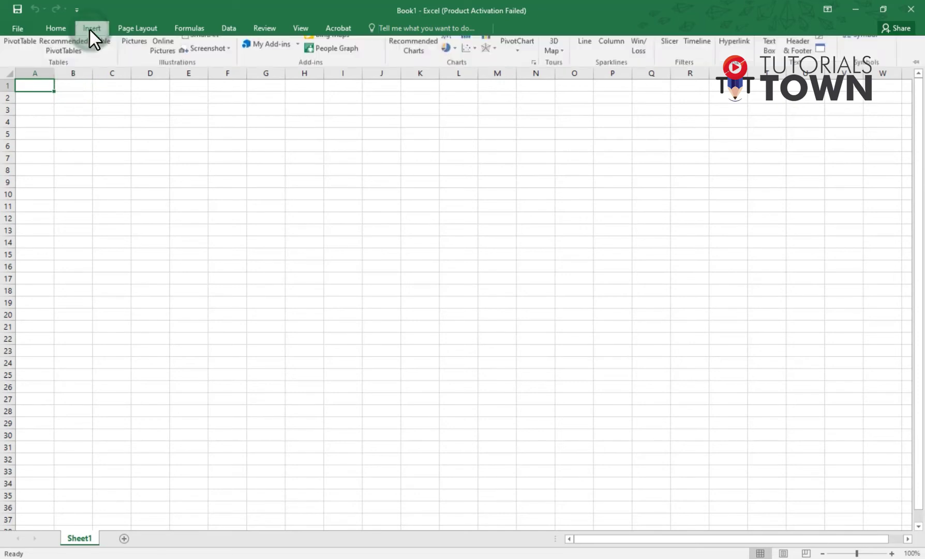
{"action": "left_click", "coordinate": [139, 29]}
{"action": "left_click", "coordinate": [52, 24]}
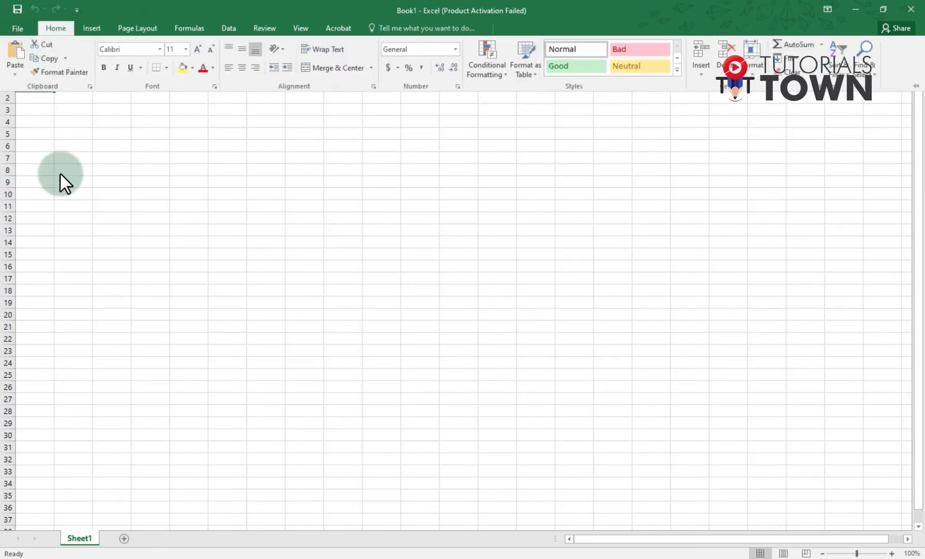
{"action": "left_click", "coordinate": [62, 181]}
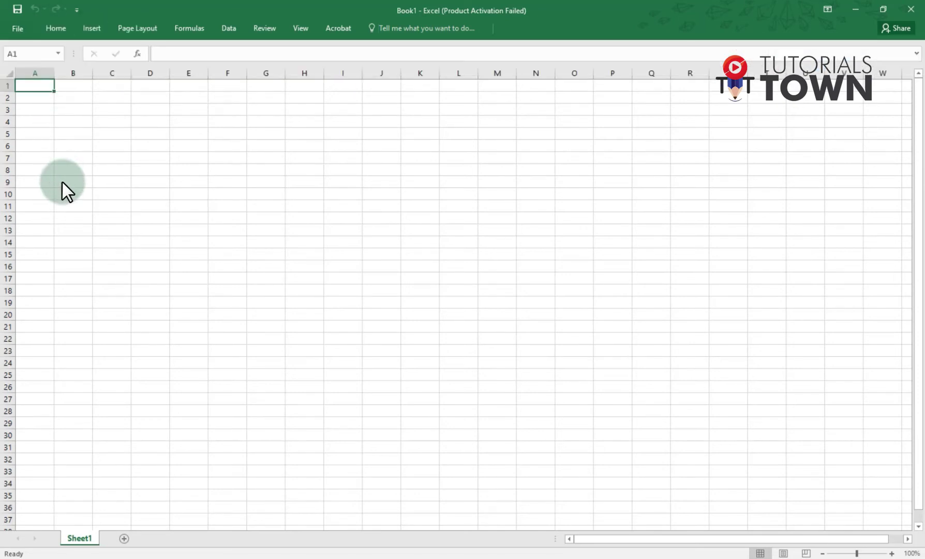
{"action": "double_click", "coordinate": [56, 27]}
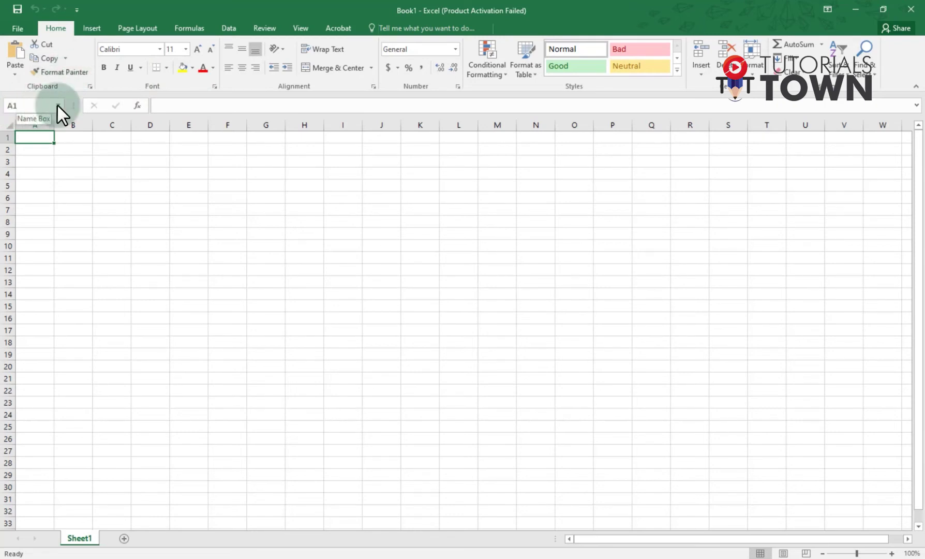
- Put cell A1 into Edit mode from the formula bar
{"action": "left_click", "coordinate": [166, 107]}
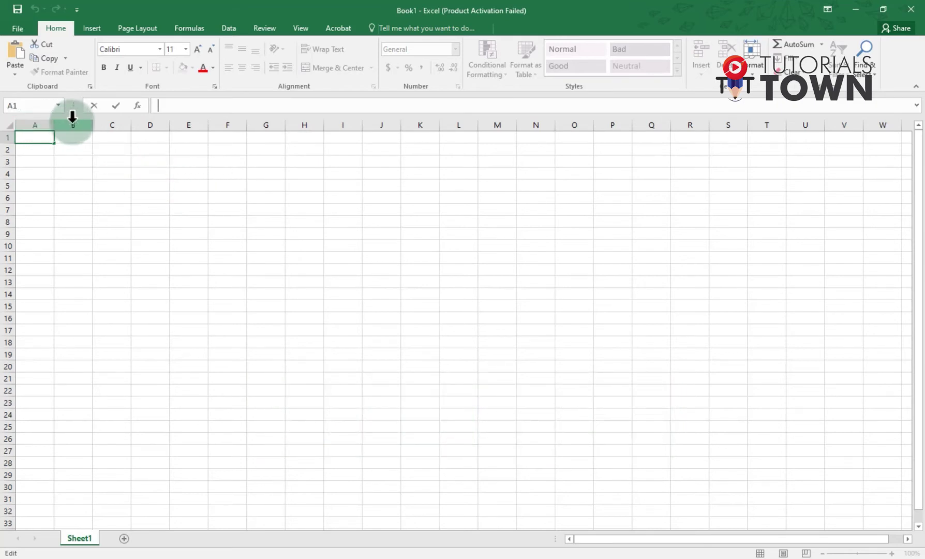
- Select whole columns A, B, C, D and E one after another
{"action": "left_click", "coordinate": [40, 121]}
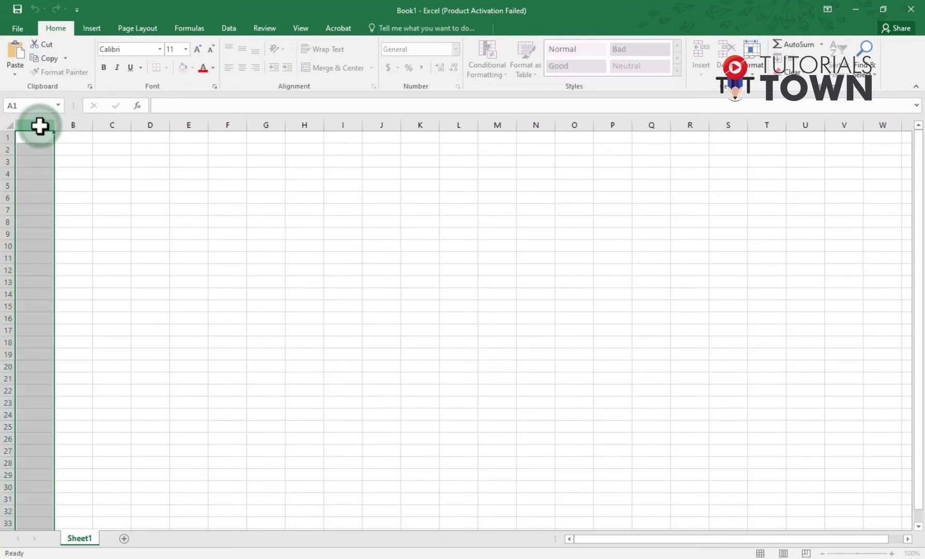
{"action": "left_click", "coordinate": [72, 122]}
{"action": "left_click", "coordinate": [113, 124]}
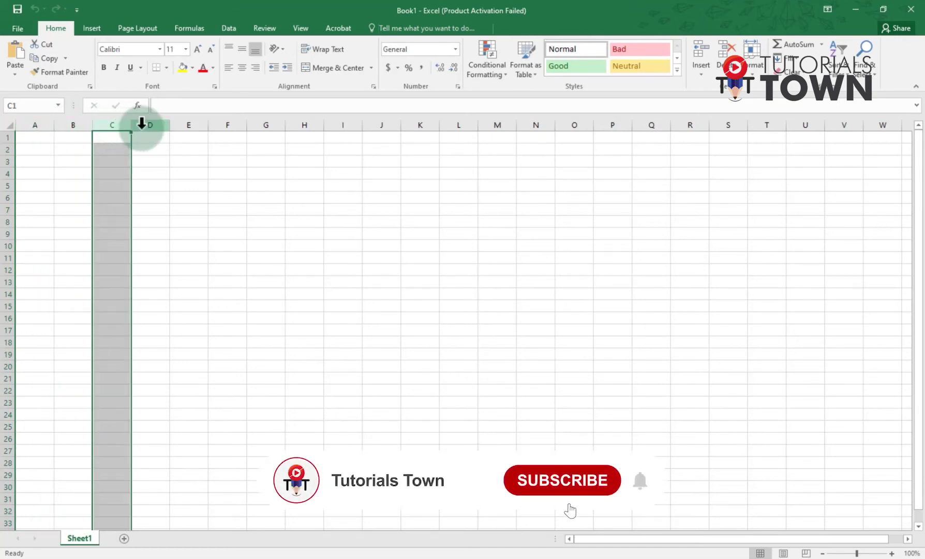
{"action": "left_click", "coordinate": [143, 123]}
{"action": "left_click", "coordinate": [190, 116]}
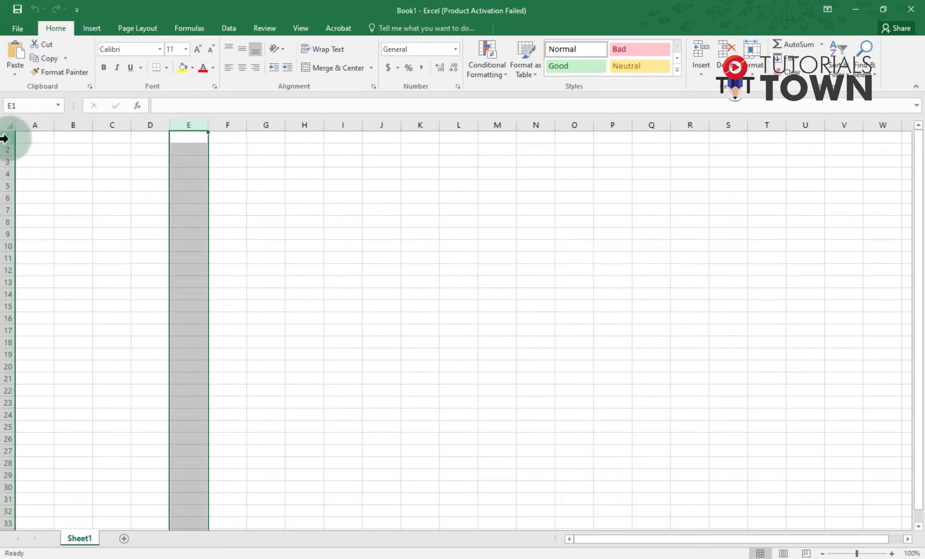
- Select rows 1 through 4, then cell B4 on its own
{"action": "left_click_drag", "start_coordinate": [4, 137], "coordinate": [4, 173]}
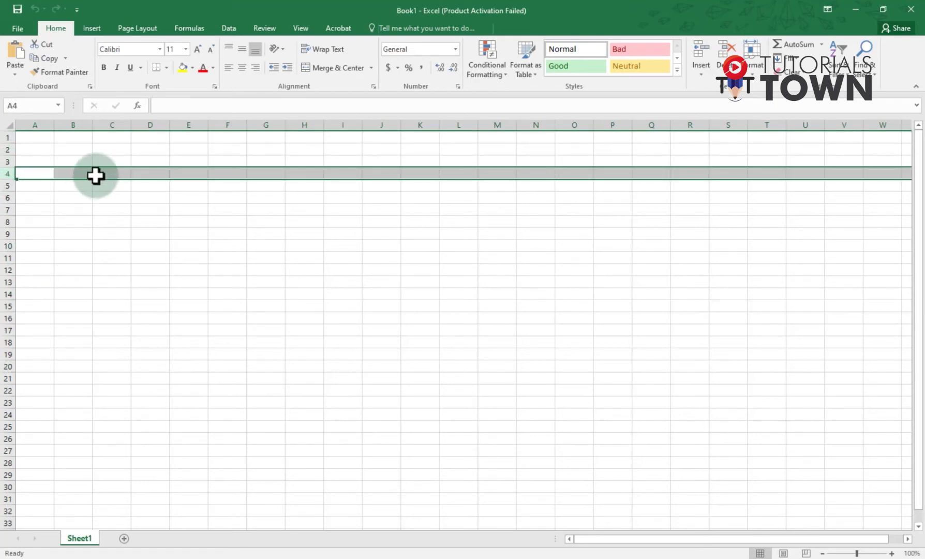
{"action": "left_click", "coordinate": [71, 173]}
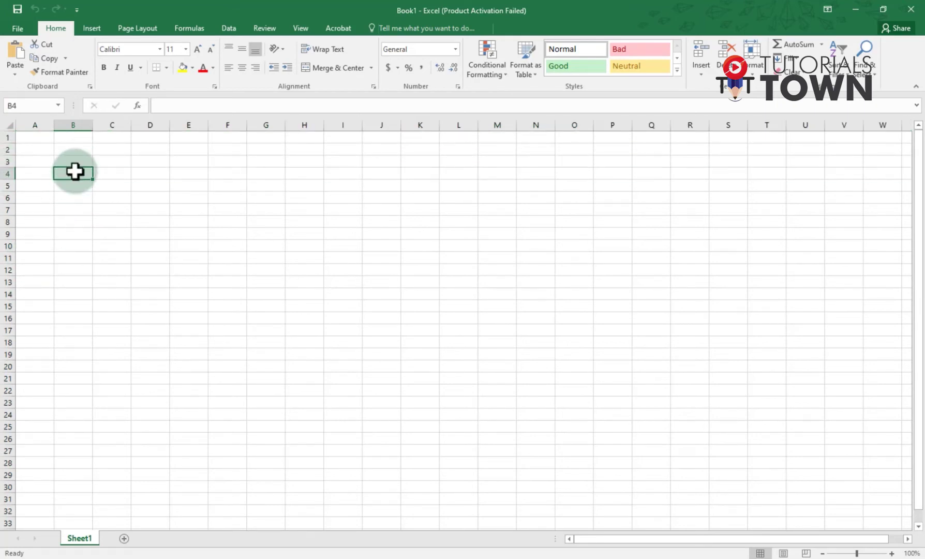
{"action": "left_click", "coordinate": [11, 106]}
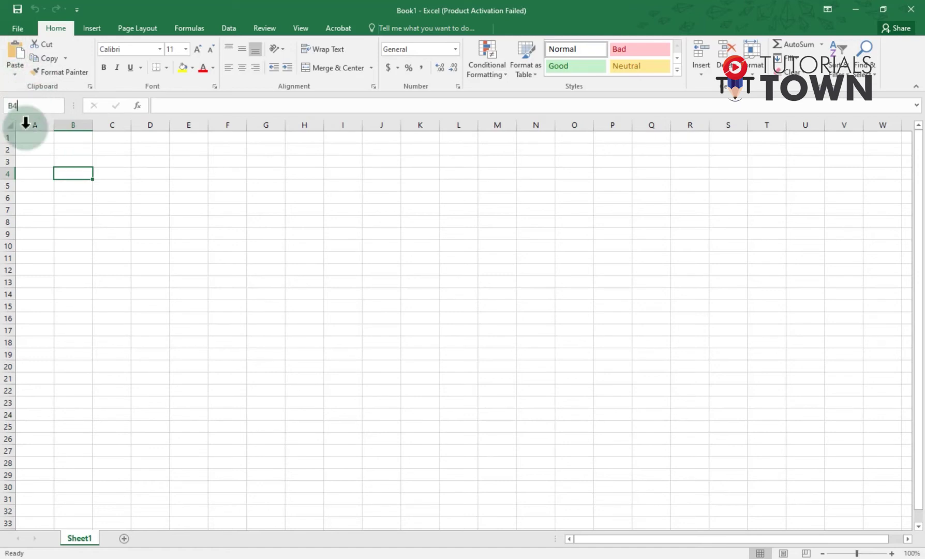
- From cell D11, jump straight to cell G66 using the Name Box
{"action": "left_click", "coordinate": [158, 261]}
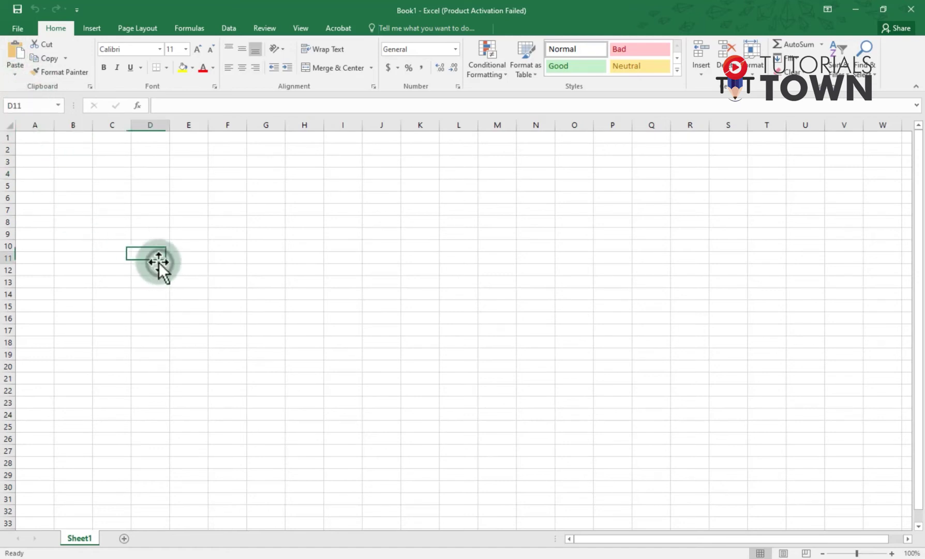
{"action": "left_click", "coordinate": [32, 106]}
{"action": "type", "text": "g66"}
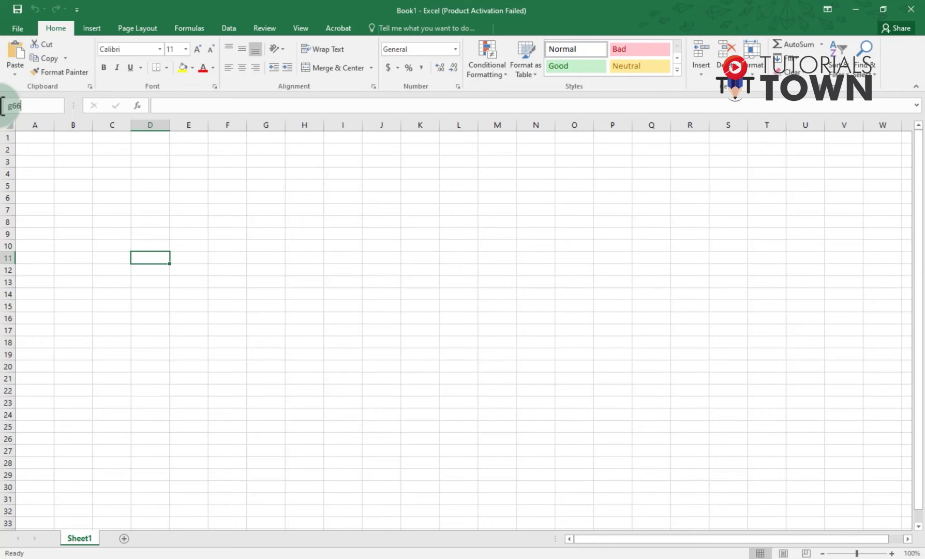
{"action": "key", "text": "Return"}
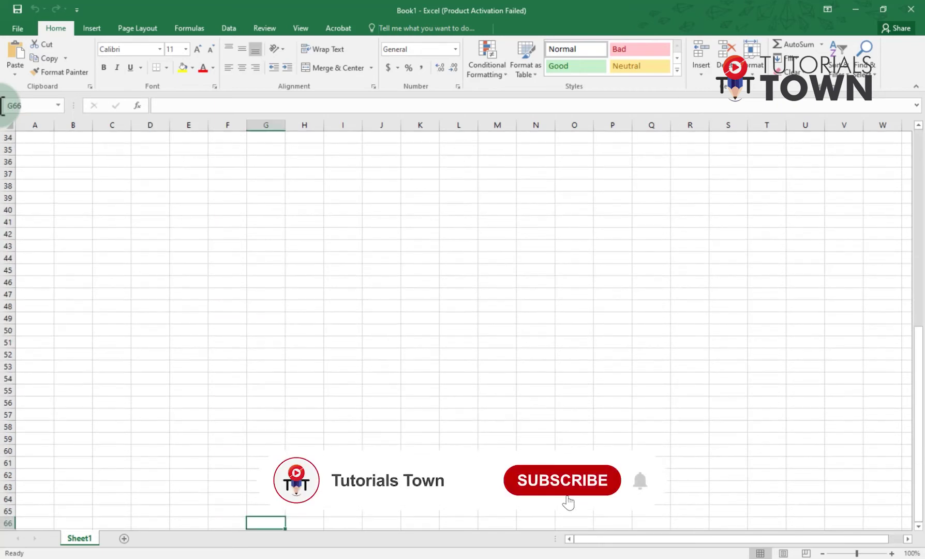
- Scroll back up the sheet, selecting C16, then A1, A5 and B5
{"action": "scroll", "coordinate": [398, 438], "scroll_direction": "down", "scroll_amount": 3}
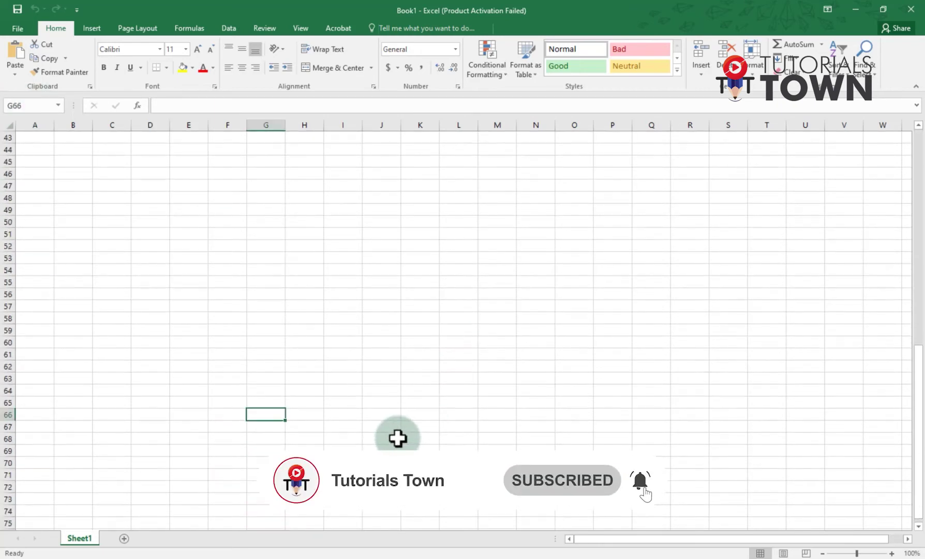
{"action": "scroll", "coordinate": [287, 348], "scroll_direction": "down", "scroll_amount": 3}
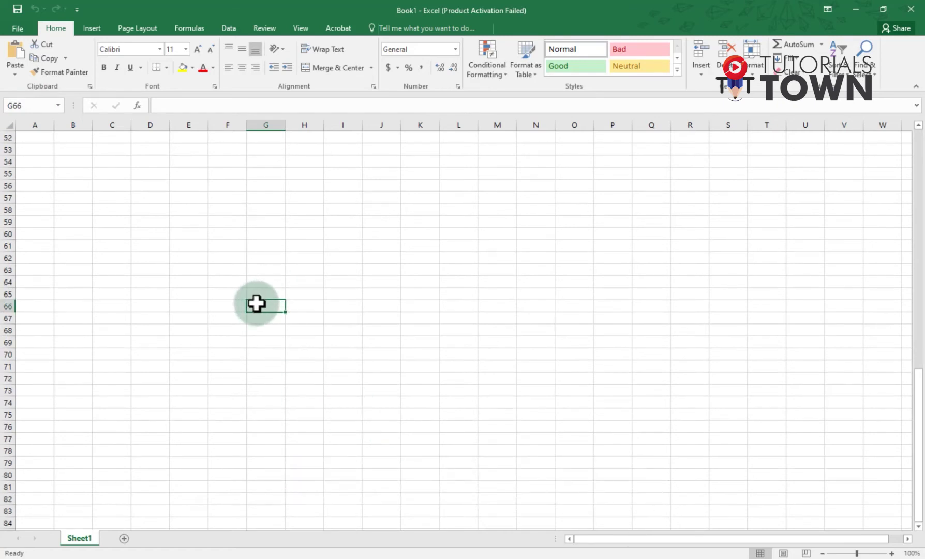
{"action": "scroll", "coordinate": [207, 295], "scroll_direction": "up", "scroll_amount": 12}
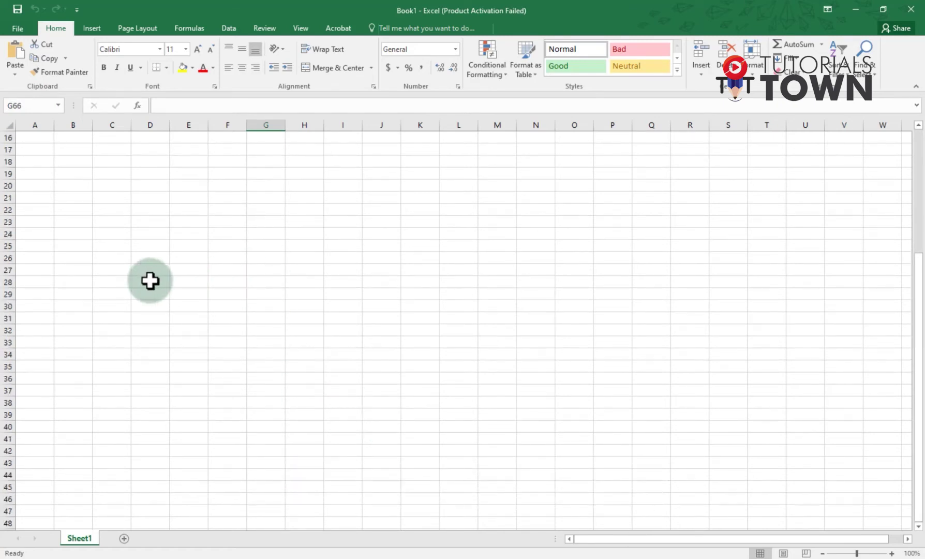
{"action": "scroll", "coordinate": [135, 259], "scroll_direction": "up", "scroll_amount": 3}
{"action": "left_click", "coordinate": [120, 244]}
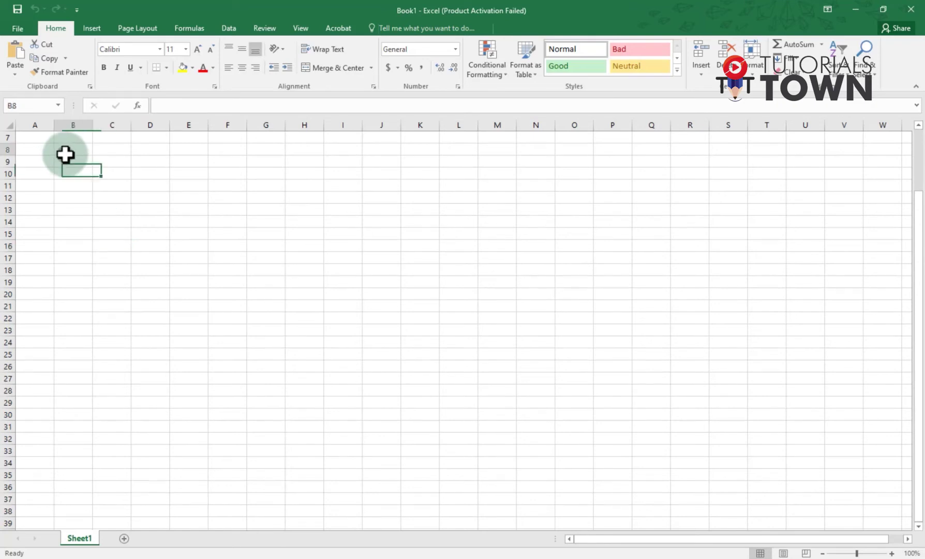
{"action": "scroll", "coordinate": [57, 155], "scroll_direction": "up", "scroll_amount": 2}
{"action": "left_click", "coordinate": [35, 138]}
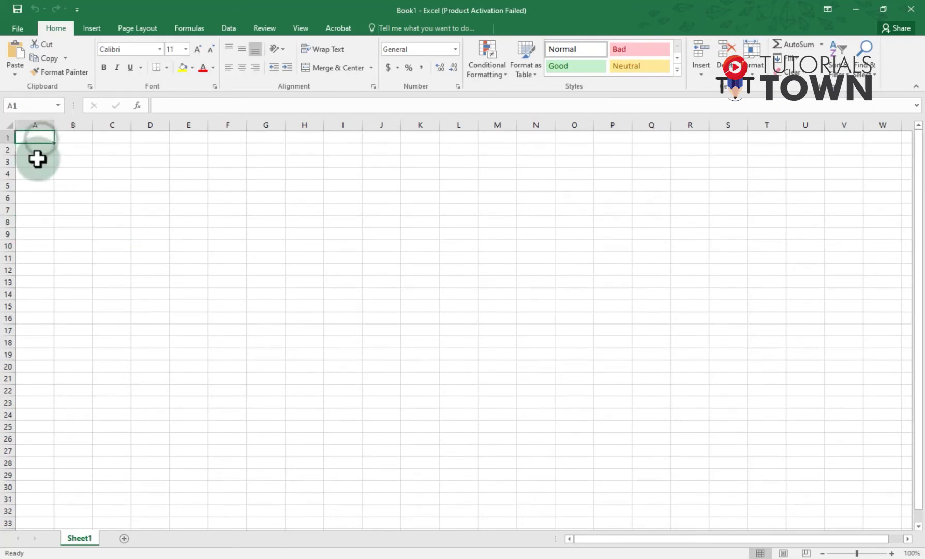
{"action": "left_click", "coordinate": [44, 185]}
{"action": "left_click", "coordinate": [73, 185]}
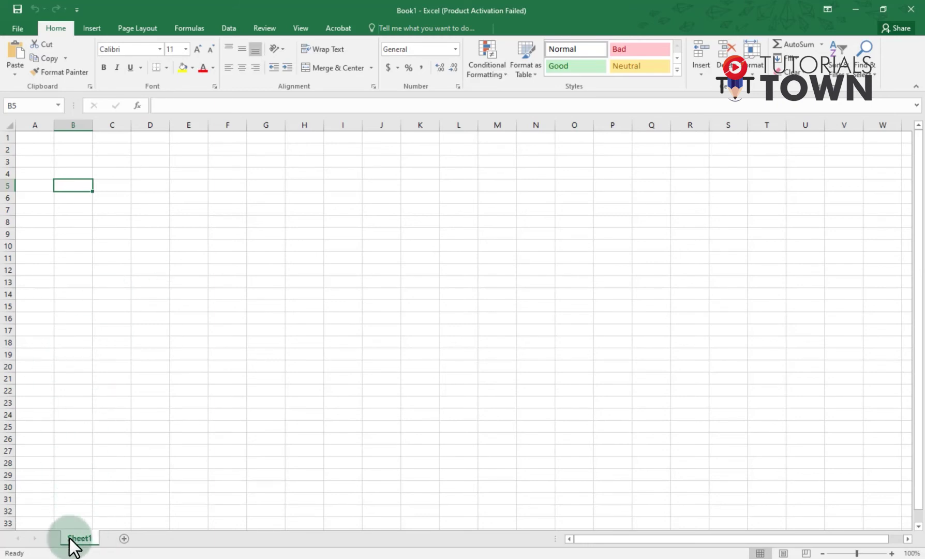
{"action": "right_click", "coordinate": [73, 541]}
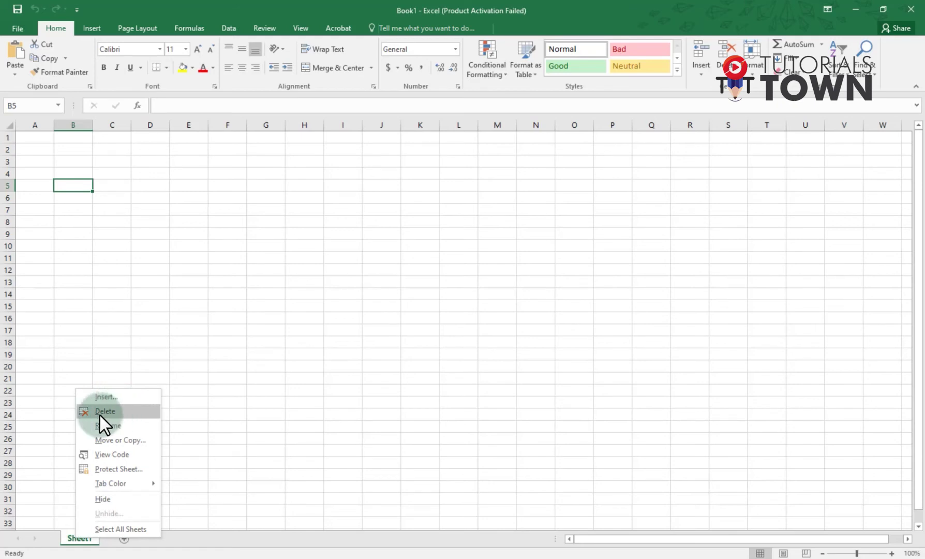
{"action": "left_click", "coordinate": [136, 411]}
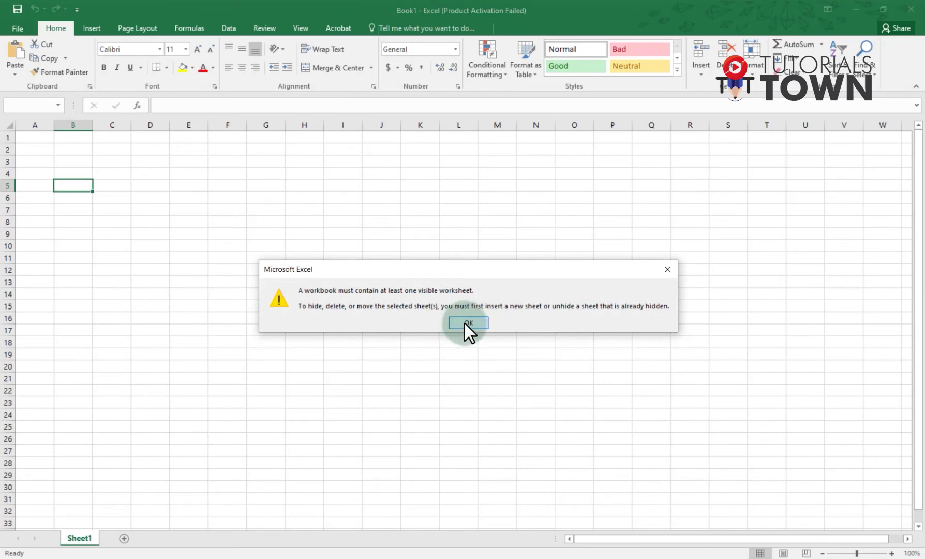
{"action": "left_click", "coordinate": [468, 323]}
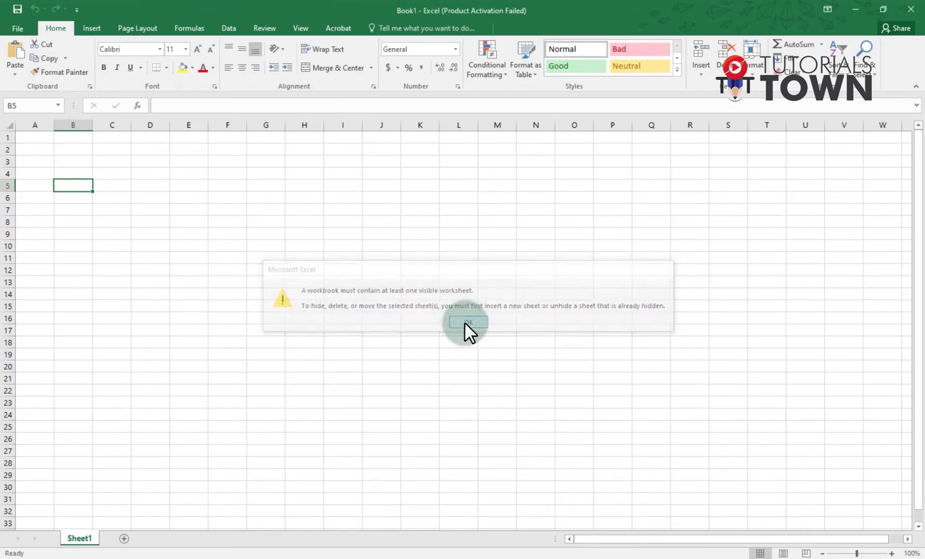
{"action": "right_click", "coordinate": [76, 537]}
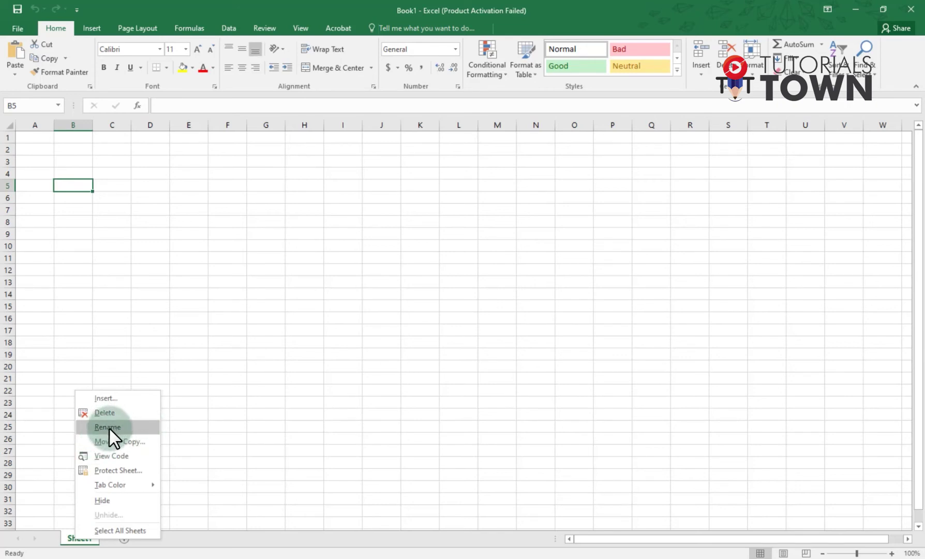
{"action": "left_click", "coordinate": [70, 539]}
{"action": "double_click", "coordinate": [79, 538]}
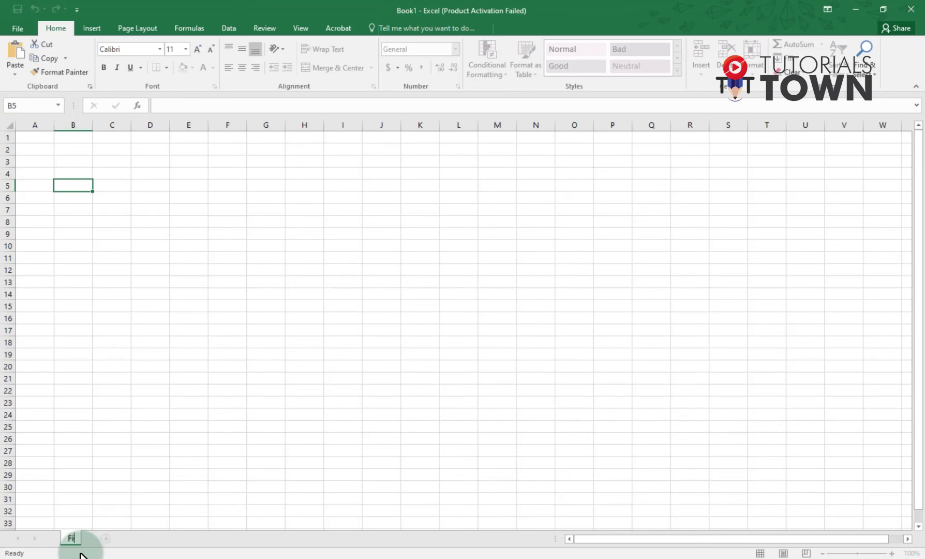
{"action": "type", "text": "st"}
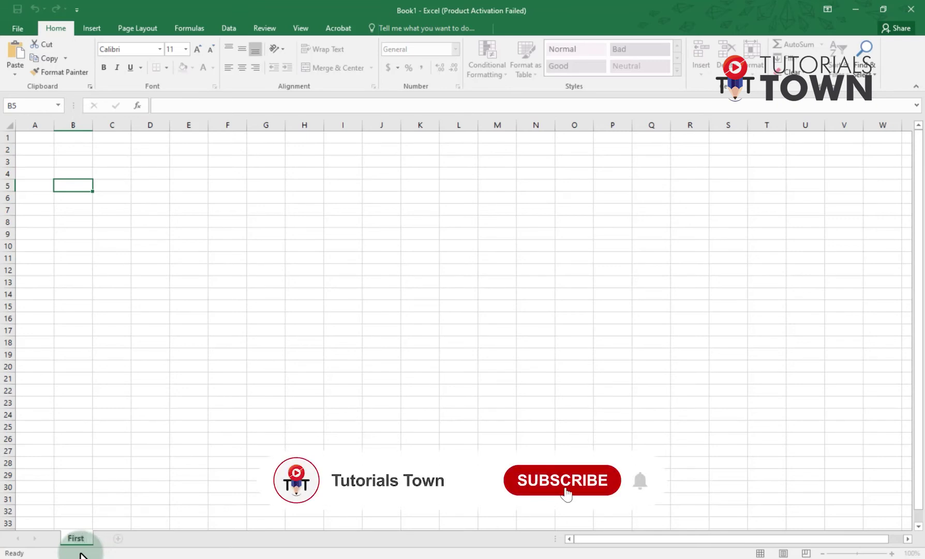
{"action": "type", "text": " Sheet"}
{"action": "key", "text": "Return"}
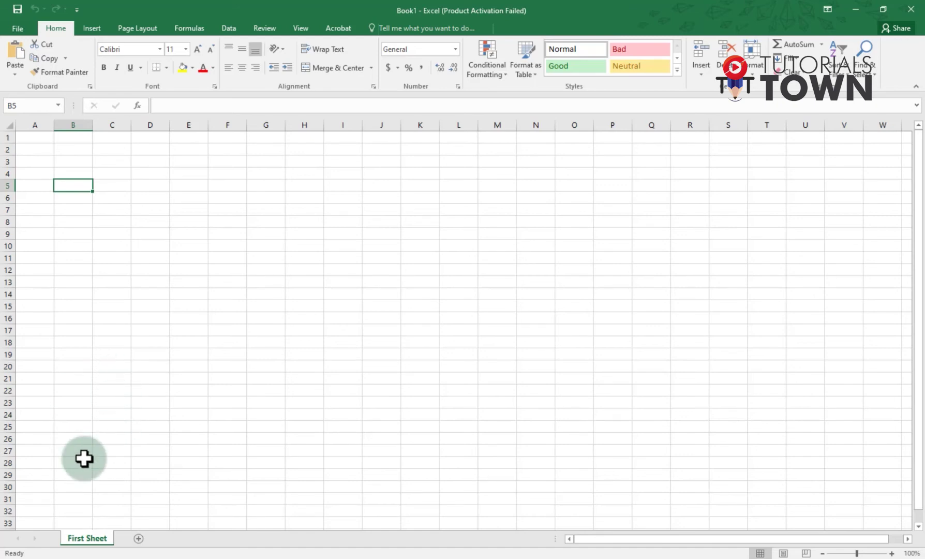
- Copy First Sheet through Move or Copy with Create a copy ticked, placed before First Sheet
{"action": "right_click", "coordinate": [91, 535]}
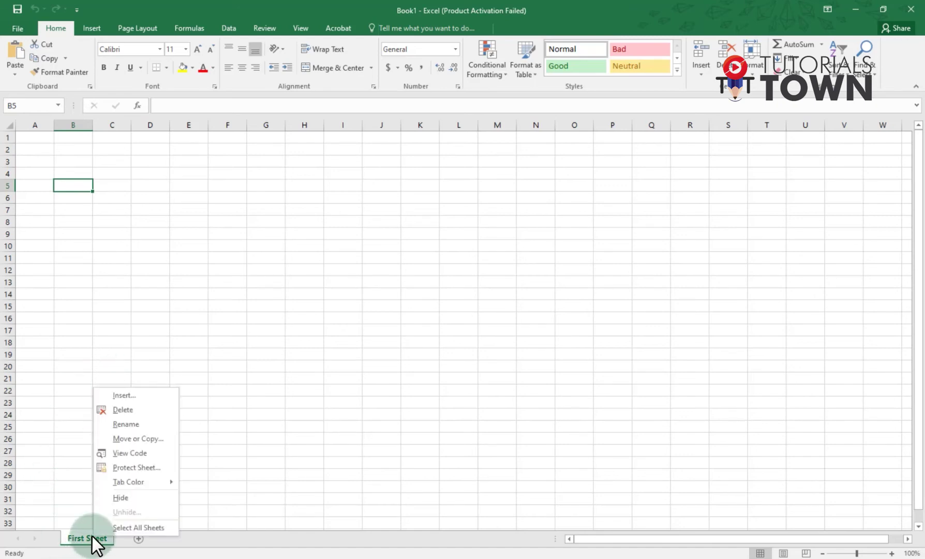
{"action": "left_click", "coordinate": [154, 438]}
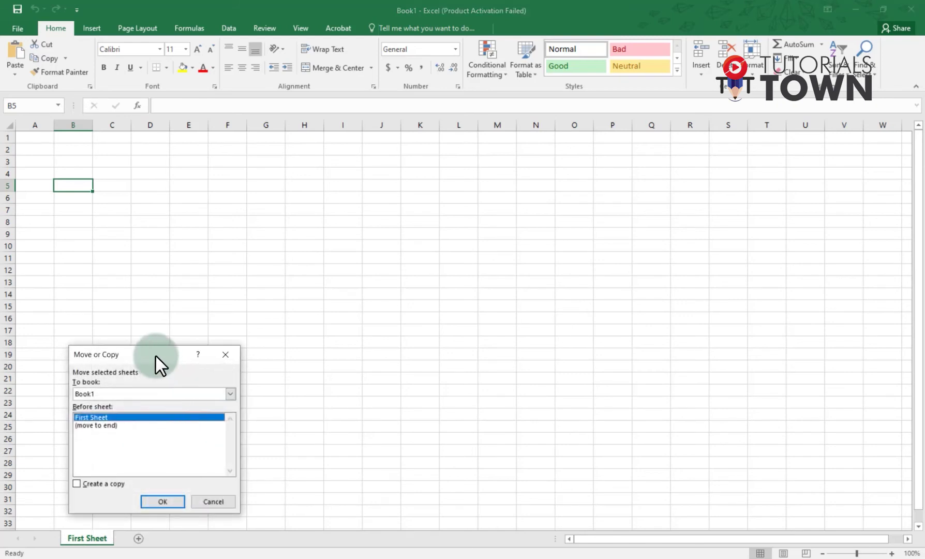
{"action": "left_click_drag", "start_coordinate": [155, 355], "coordinate": [158, 169]}
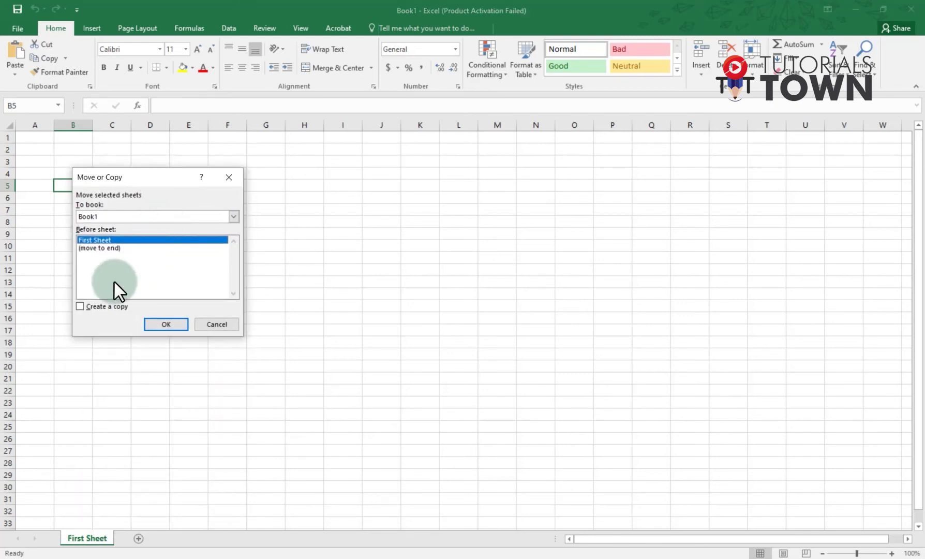
{"action": "left_click", "coordinate": [99, 247]}
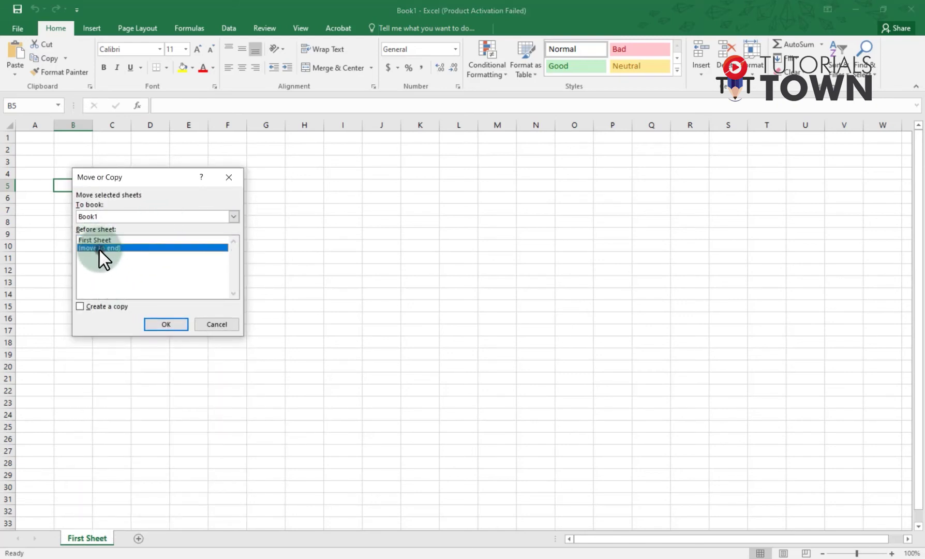
{"action": "left_click", "coordinate": [81, 305]}
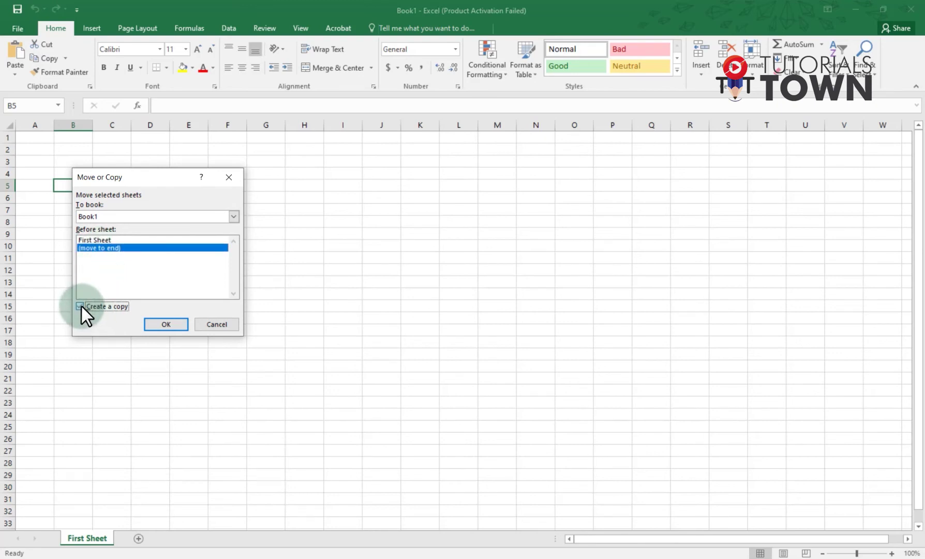
{"action": "left_click", "coordinate": [115, 240]}
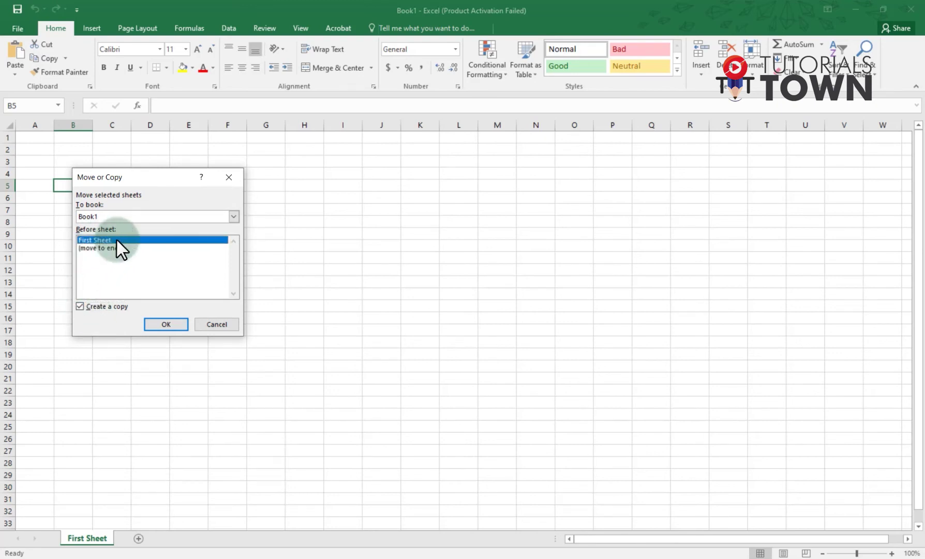
{"action": "left_click", "coordinate": [166, 324]}
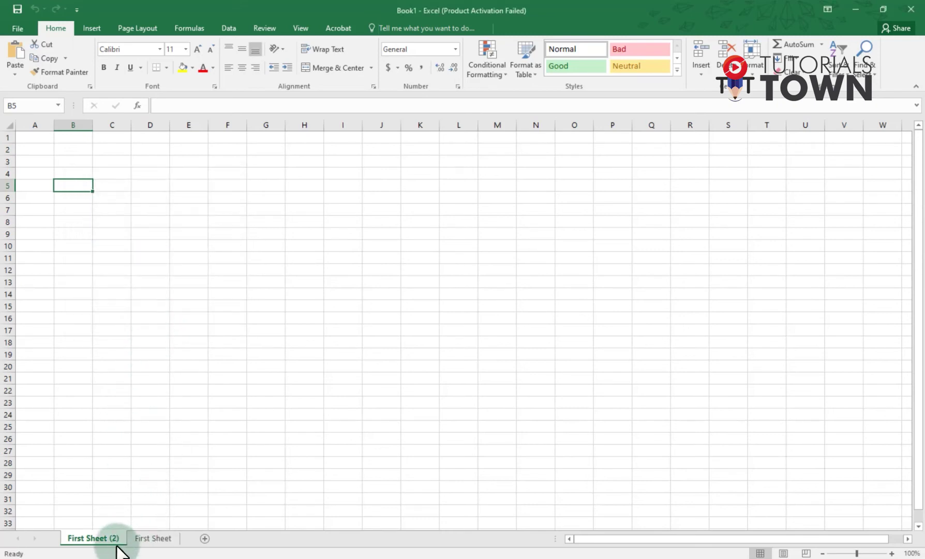
- Rename the First Sheet (2) tab to '2nd Sheet'
{"action": "double_click", "coordinate": [101, 538]}
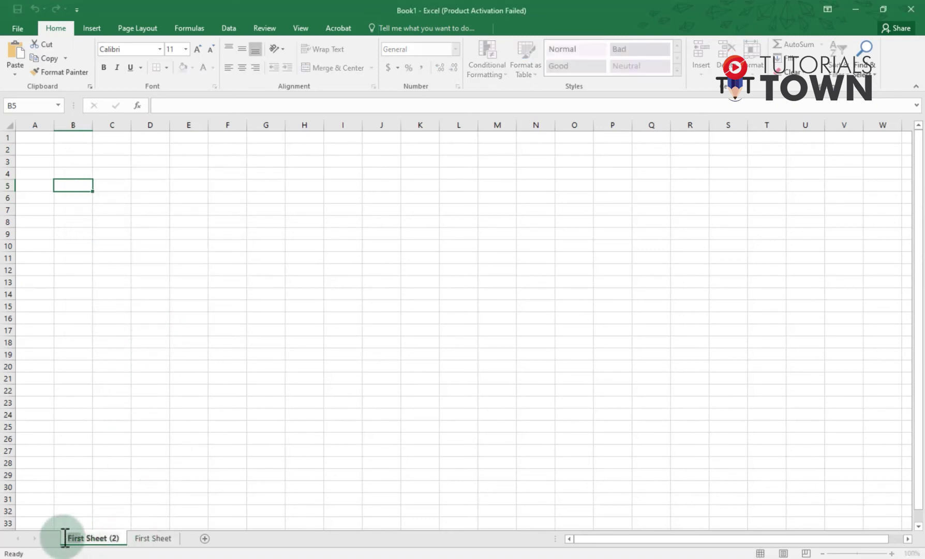
{"action": "key", "text": "Delete"}
{"action": "key", "text": "Delete"}
{"action": "key", "text": "Delete"}
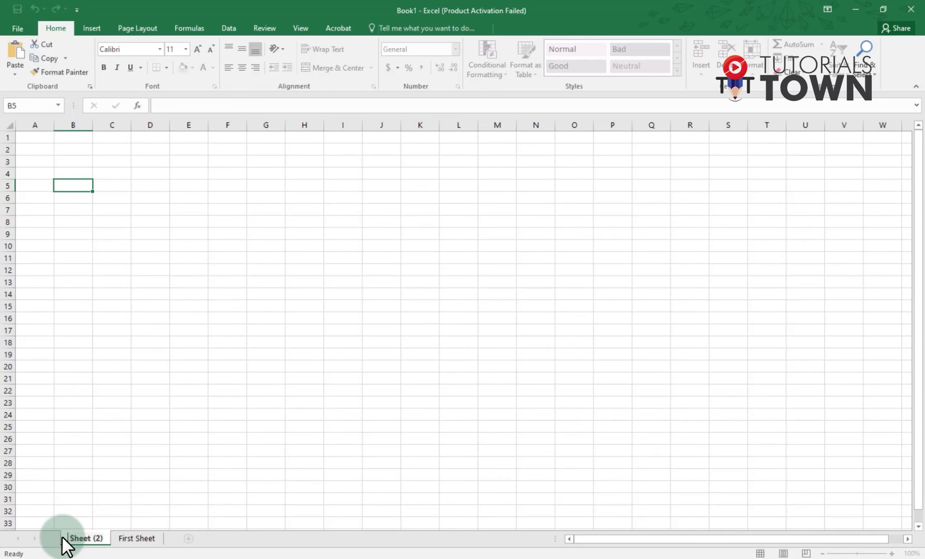
{"action": "type", "text": "2nd"}
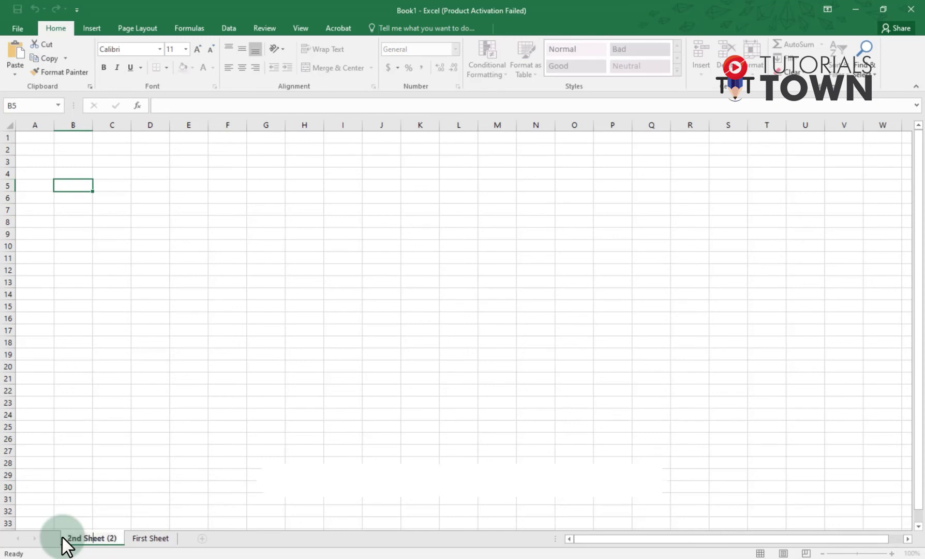
{"action": "key", "text": "Delete"}
{"action": "key", "text": "Delete"}
{"action": "key", "text": "Delete"}
{"action": "key", "text": "Delete"}
{"action": "key", "text": "Return"}
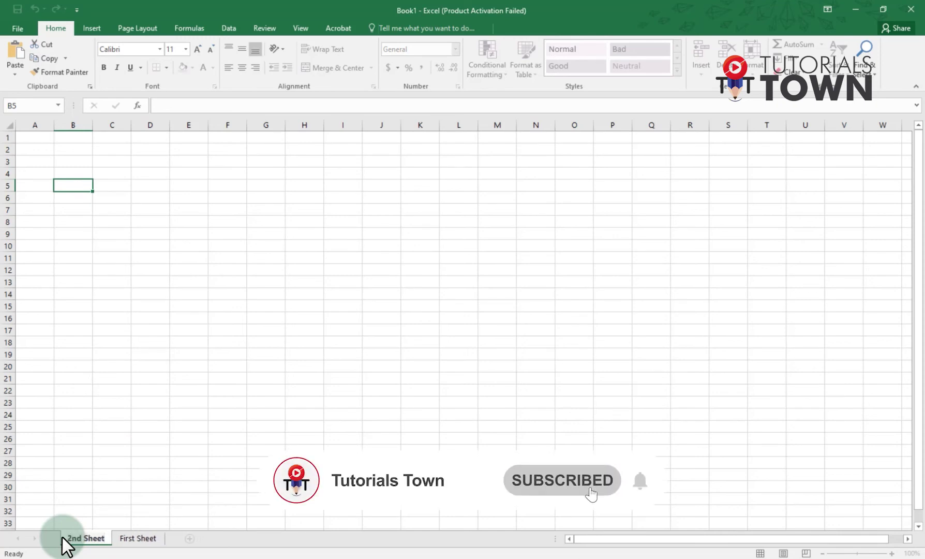
{"action": "left_click", "coordinate": [112, 485]}
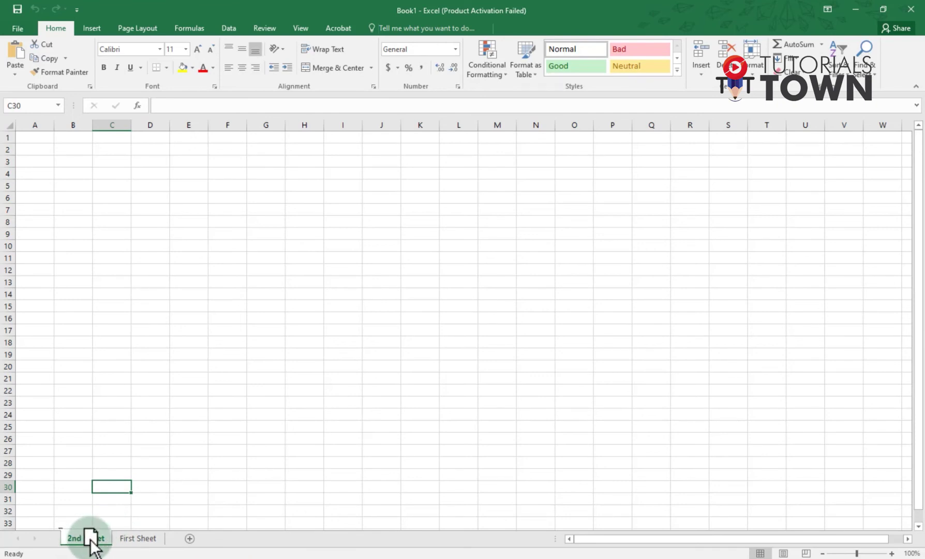
- Drag the 2nd Sheet tab so it sits after First Sheet
{"action": "left_click_drag", "start_coordinate": [90, 541], "coordinate": [108, 541]}
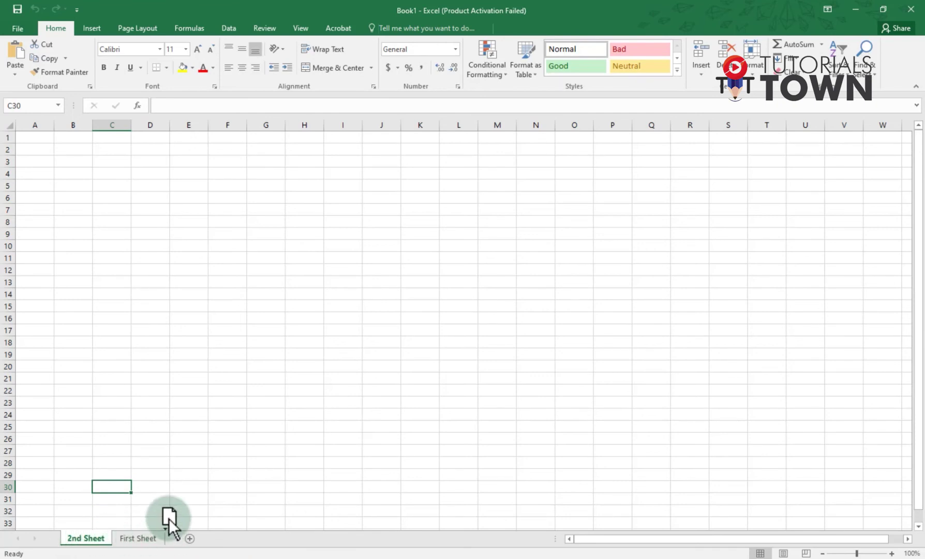
{"action": "left_click_drag", "start_coordinate": [167, 519], "coordinate": [167, 543]}
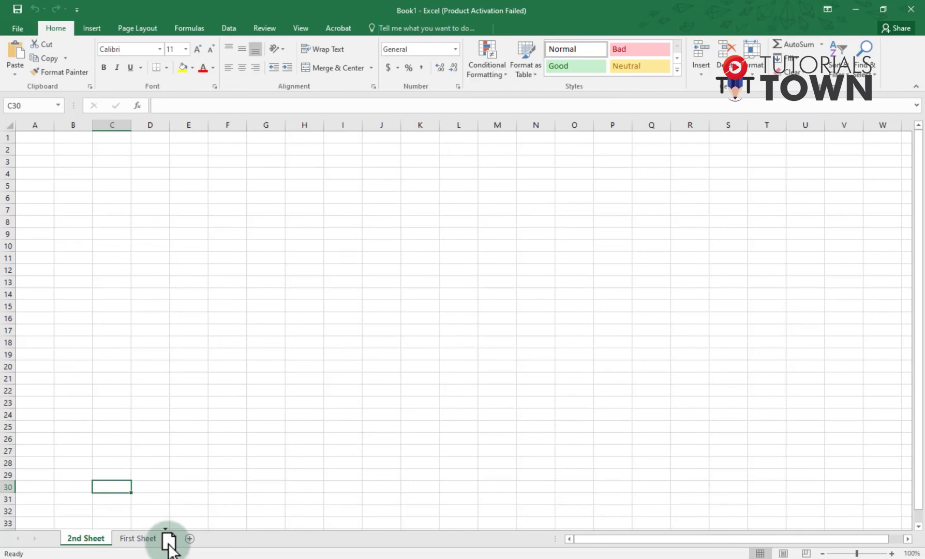
{"action": "left_click_drag", "start_coordinate": [168, 543], "coordinate": [167, 543]}
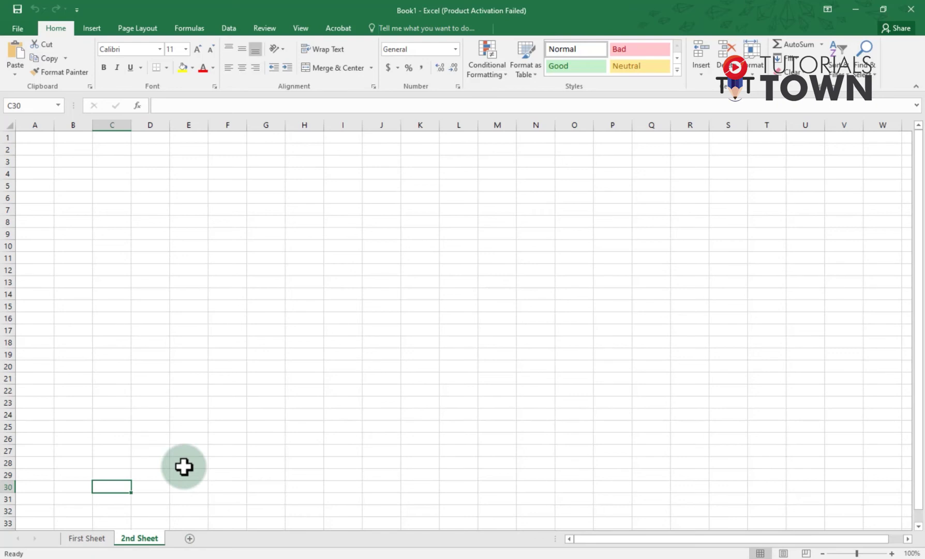
{"action": "right_click", "coordinate": [135, 539]}
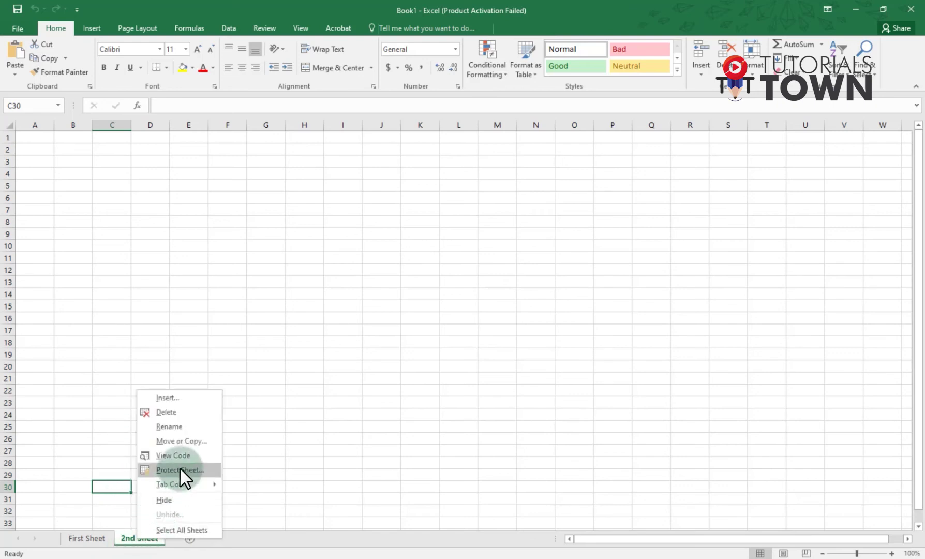
- Delete 2nd Sheet, add a new Sheet3, and switch between Sheet3 and First Sheet
{"action": "left_click", "coordinate": [200, 411]}
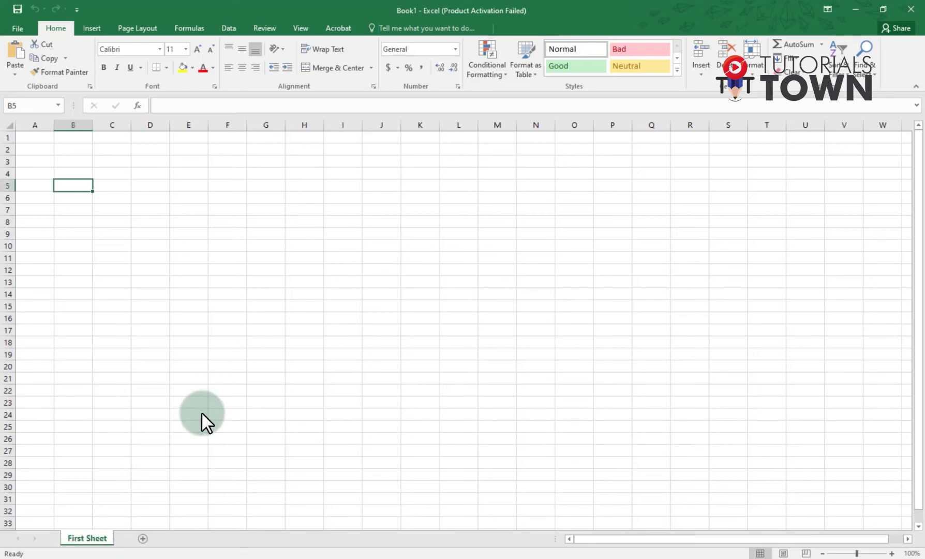
{"action": "left_click", "coordinate": [137, 538]}
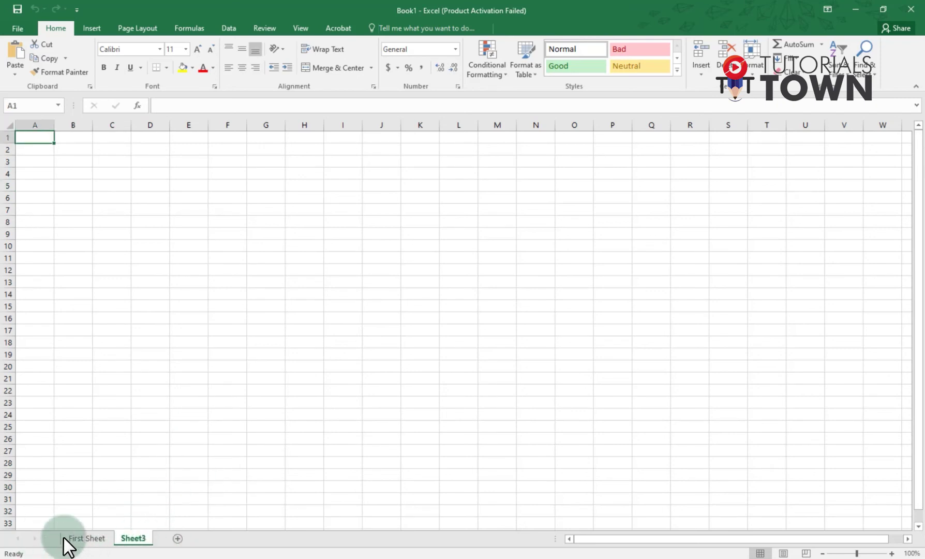
{"action": "left_click", "coordinate": [78, 538]}
{"action": "left_click", "coordinate": [133, 538]}
{"action": "left_click", "coordinate": [84, 539]}
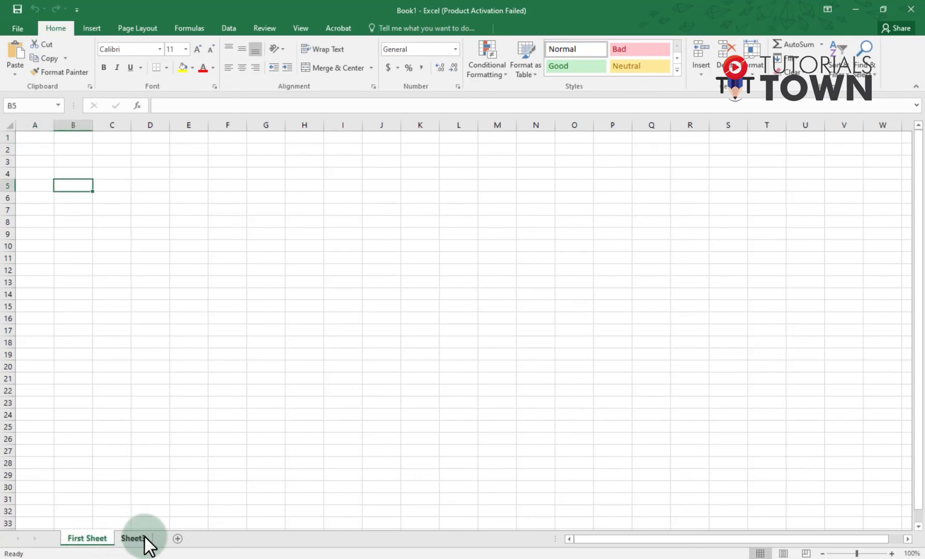
- Delete Sheet3, leaving only First Sheet, then select cell E16
{"action": "left_click", "coordinate": [145, 537]}
{"action": "right_click", "coordinate": [134, 538]}
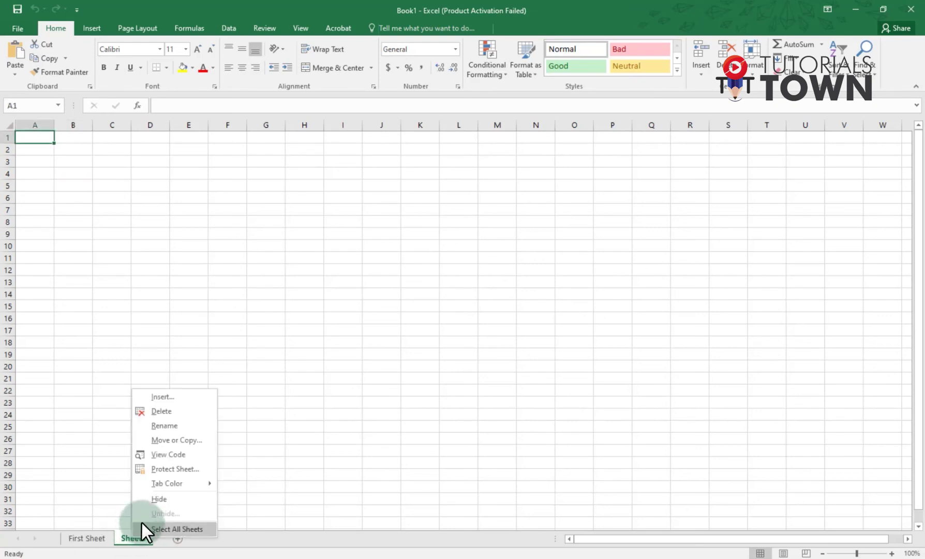
{"action": "left_click", "coordinate": [157, 411]}
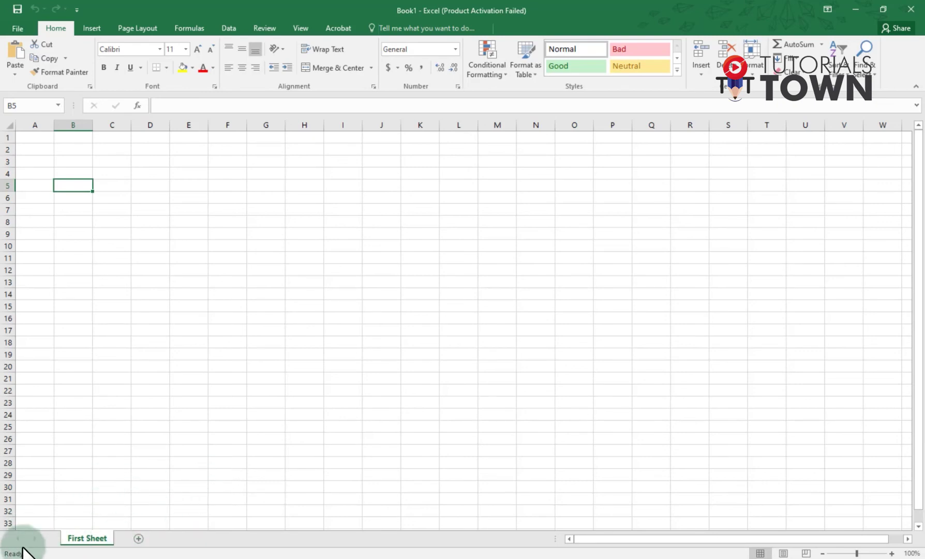
{"action": "left_click", "coordinate": [173, 316]}
- Select cells D11, D15 and H21 on First Sheet
{"action": "left_click", "coordinate": [150, 256]}
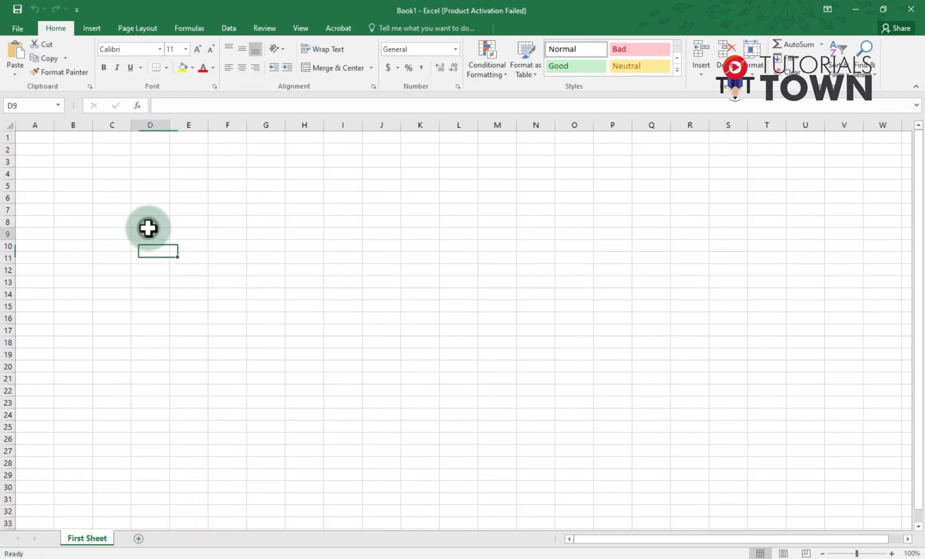
{"action": "left_click", "coordinate": [141, 303]}
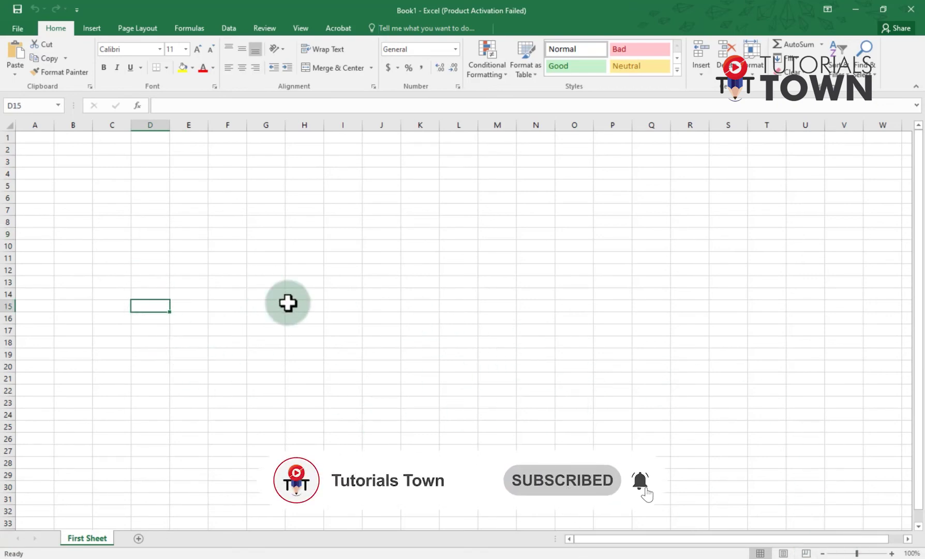
{"action": "left_click", "coordinate": [304, 378]}
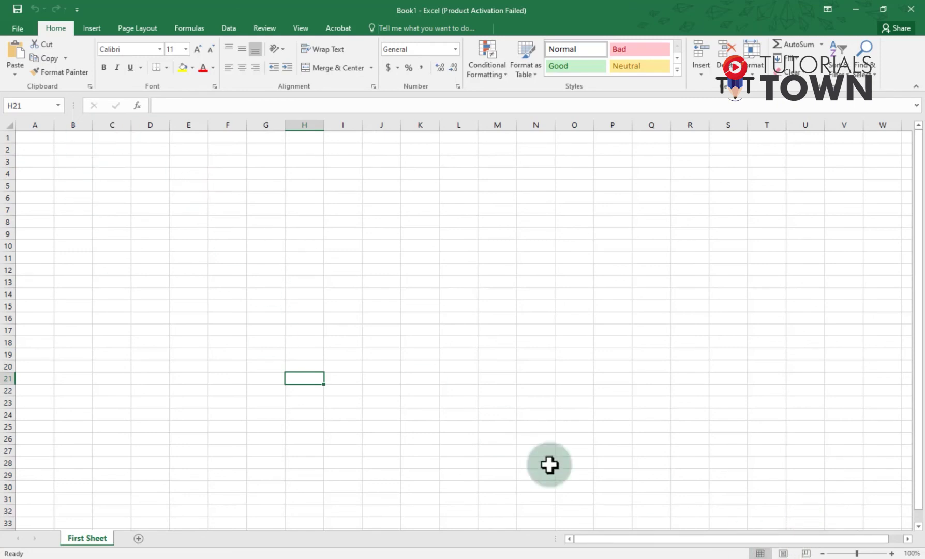
- Switch the sheet to Page Layout view and scroll through its printed pages
{"action": "left_click", "coordinate": [789, 553]}
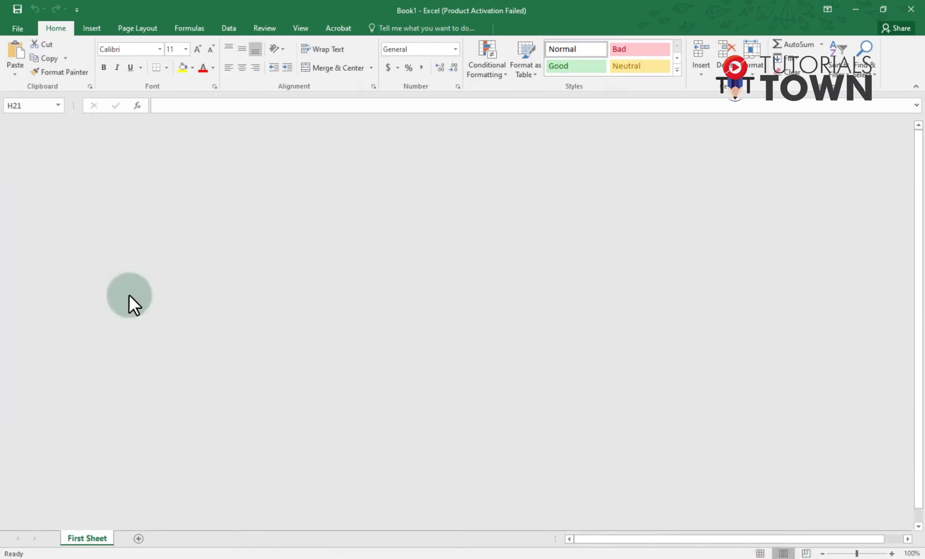
{"action": "scroll", "coordinate": [398, 348], "scroll_direction": "down", "scroll_amount": 5}
{"action": "scroll", "coordinate": [398, 348], "scroll_direction": "down", "scroll_amount": 5}
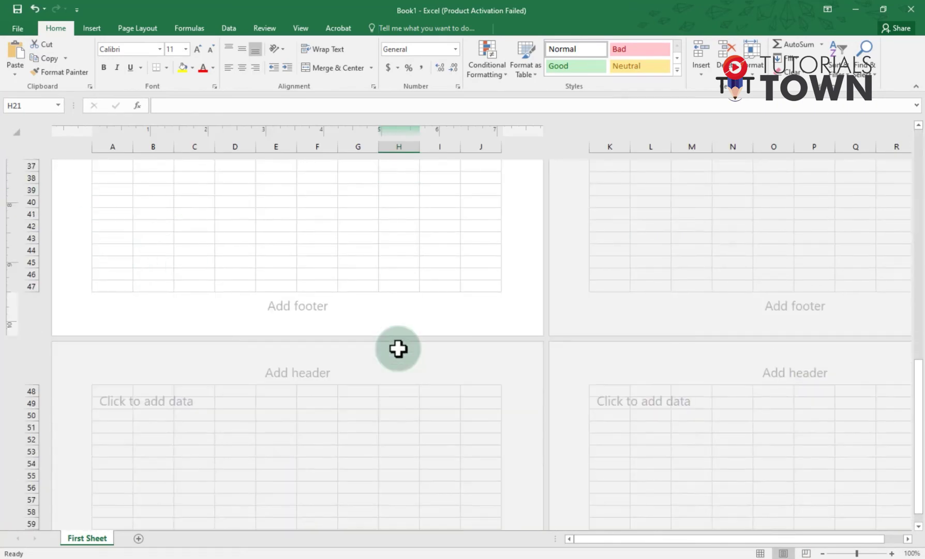
{"action": "scroll", "coordinate": [398, 348], "scroll_direction": "down", "scroll_amount": 4}
{"action": "scroll", "coordinate": [399, 348], "scroll_direction": "down", "scroll_amount": 6}
{"action": "scroll", "coordinate": [399, 348], "scroll_direction": "down", "scroll_amount": 6}
{"action": "scroll", "coordinate": [398, 348], "scroll_direction": "up", "scroll_amount": 10}
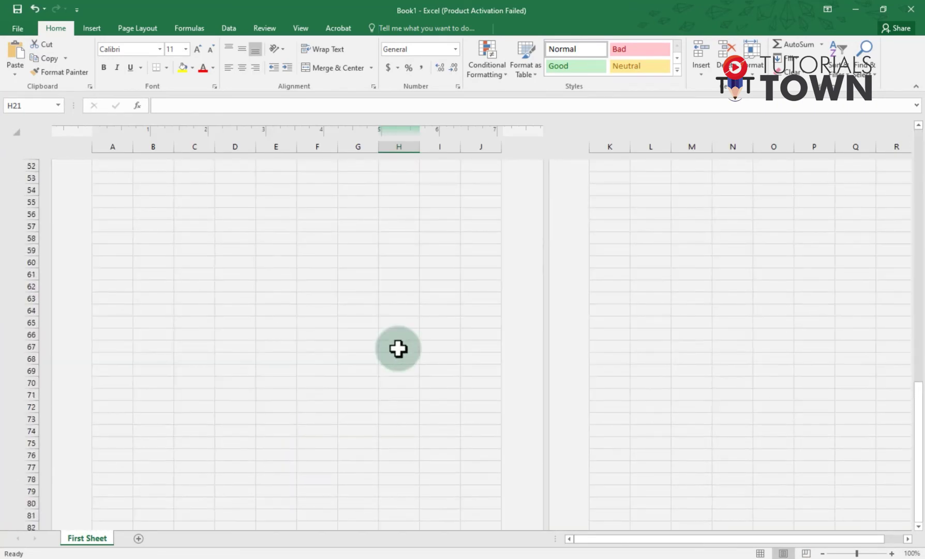
{"action": "scroll", "coordinate": [391, 347], "scroll_direction": "up", "scroll_amount": 15}
{"action": "scroll", "coordinate": [391, 347], "scroll_direction": "up", "scroll_amount": 4}
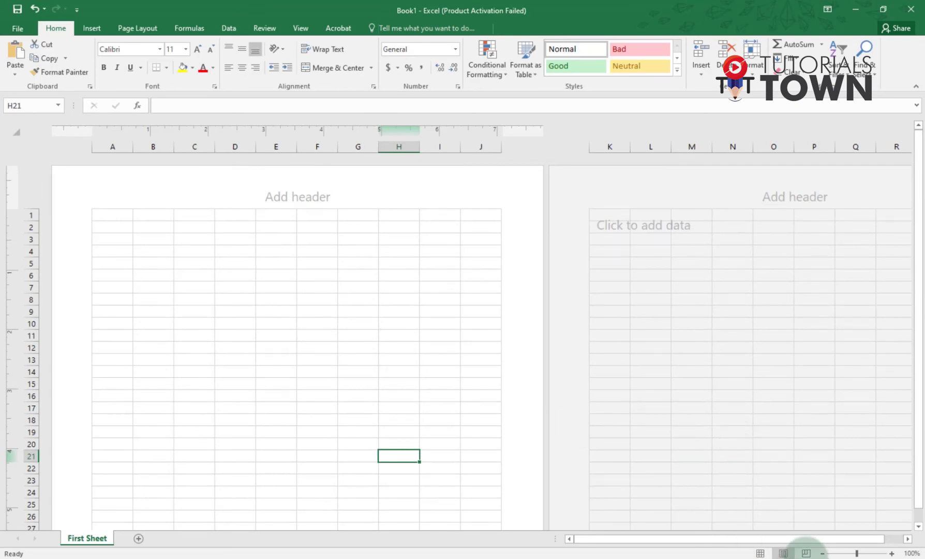
- Preview page breaks, return to Normal view, and show the page setup commands
{"action": "left_click", "coordinate": [804, 553]}
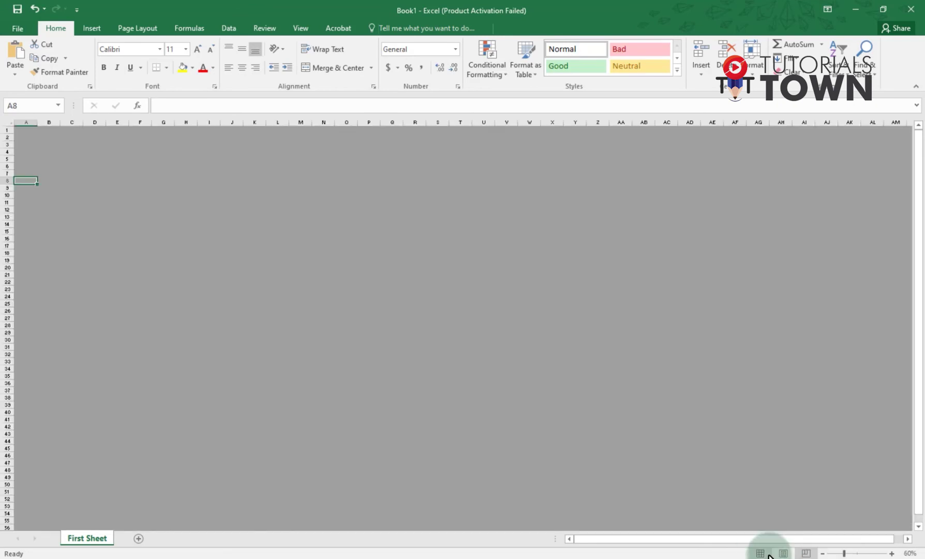
{"action": "left_click", "coordinate": [759, 553]}
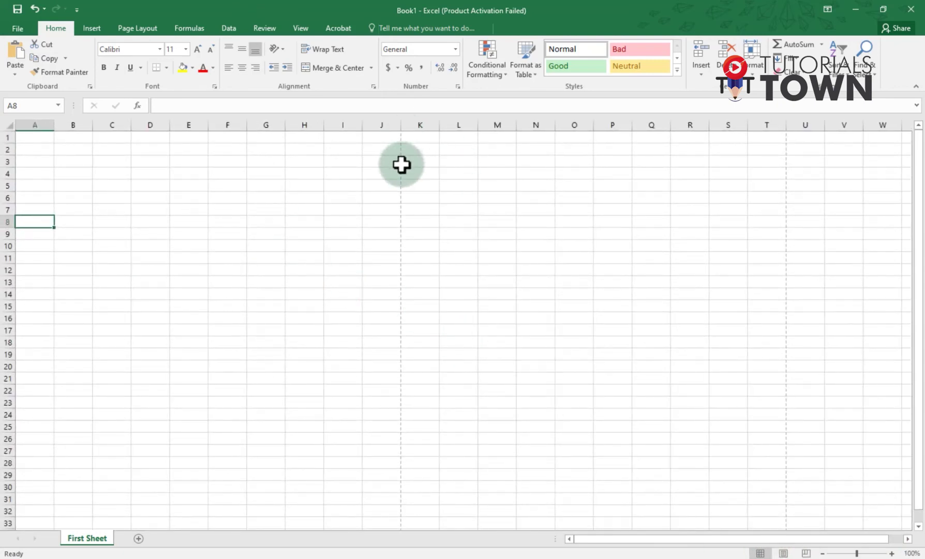
{"action": "scroll", "coordinate": [402, 327], "scroll_direction": "down", "scroll_amount": 3}
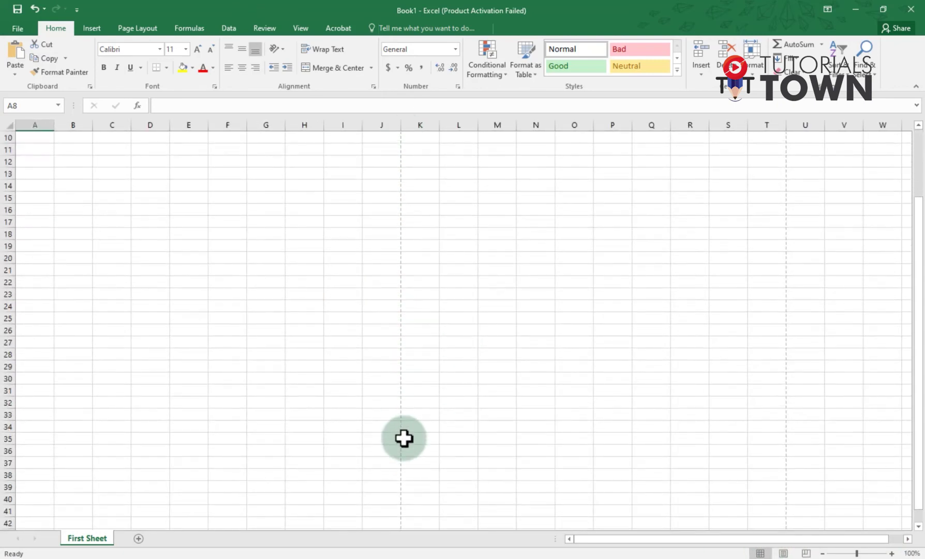
{"action": "scroll", "coordinate": [402, 327], "scroll_direction": "down", "scroll_amount": 6}
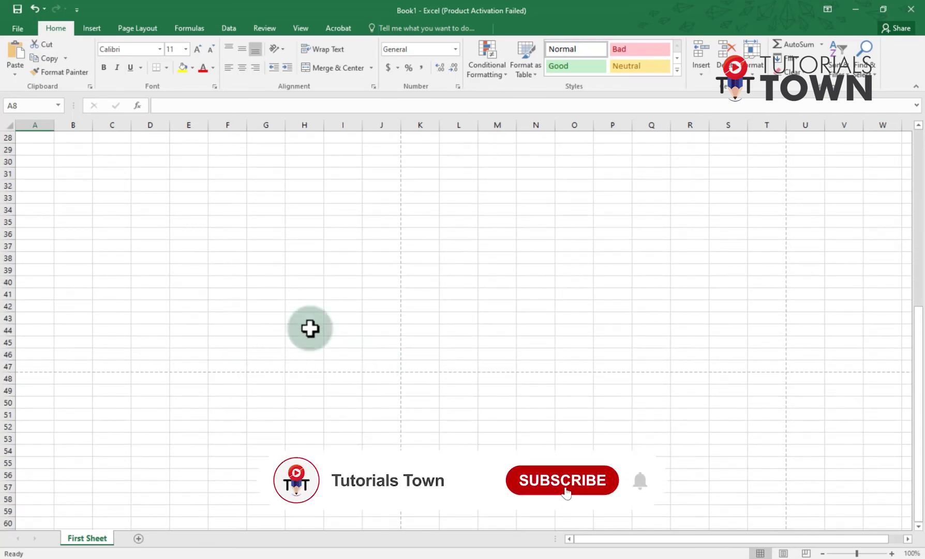
{"action": "left_click", "coordinate": [129, 27]}
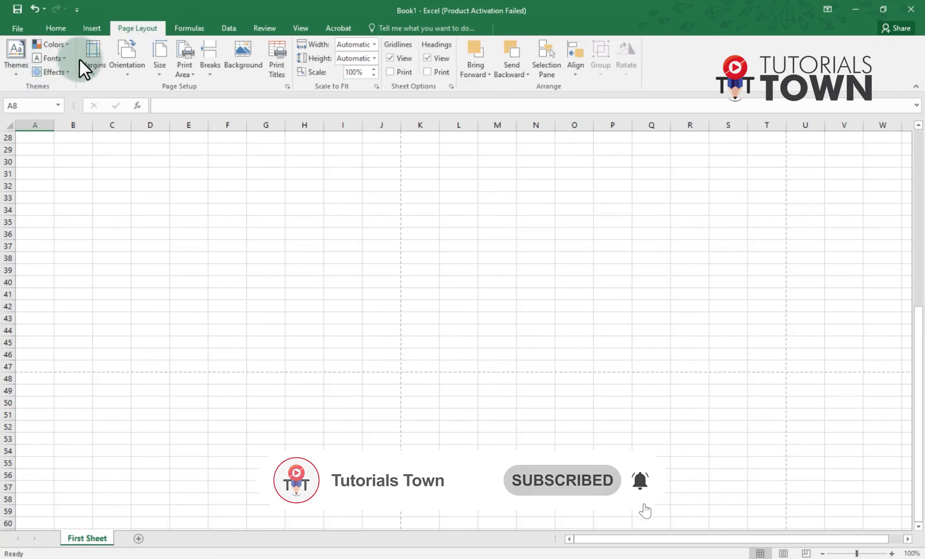
{"action": "left_click", "coordinate": [159, 62]}
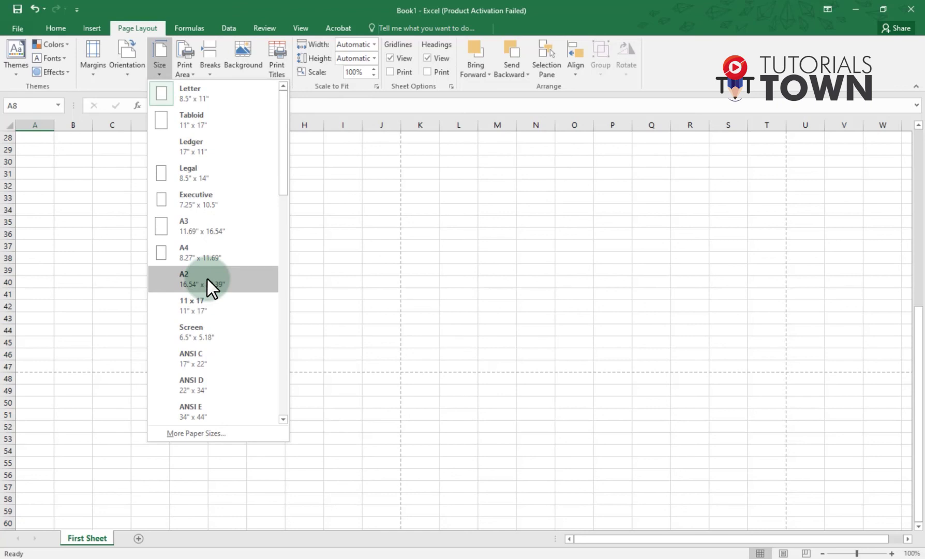
- Dismiss the paper size list, restore the Home commands, and select cell B4 near the top
{"action": "left_click", "coordinate": [48, 24]}
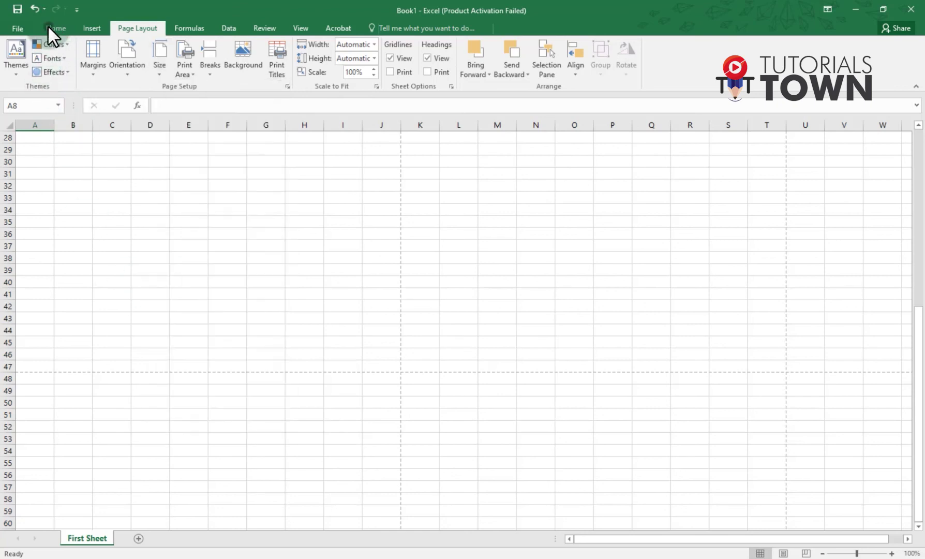
{"action": "left_click", "coordinate": [48, 25]}
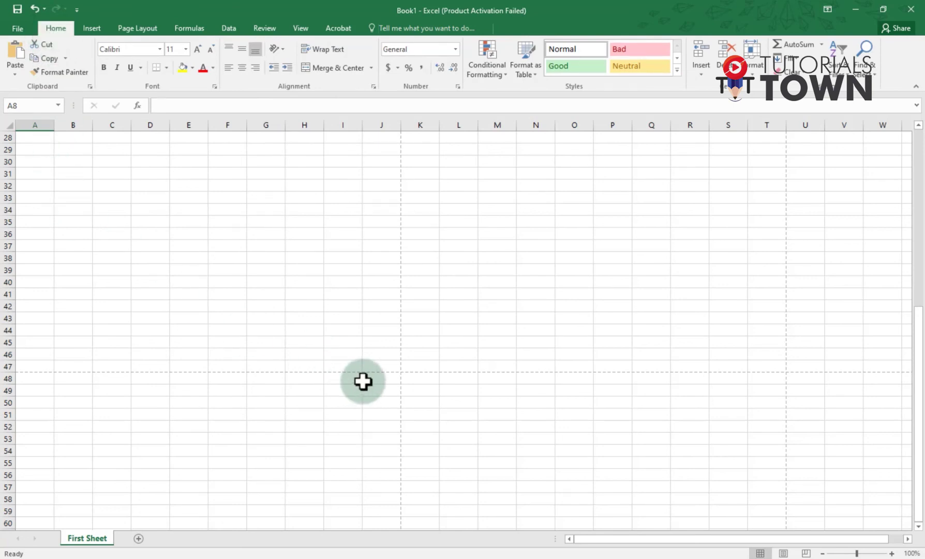
{"action": "scroll", "coordinate": [365, 378], "scroll_direction": "up", "scroll_amount": 9}
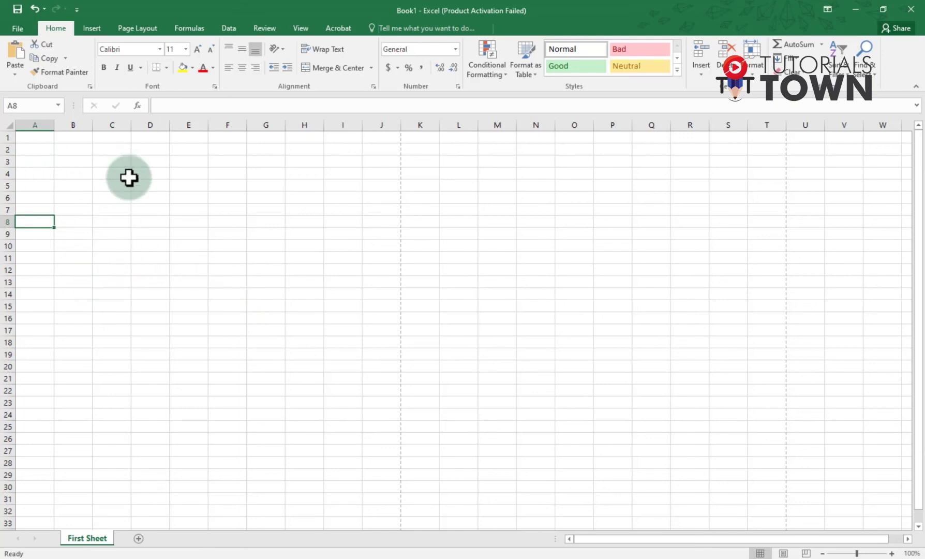
{"action": "left_click", "coordinate": [68, 172]}
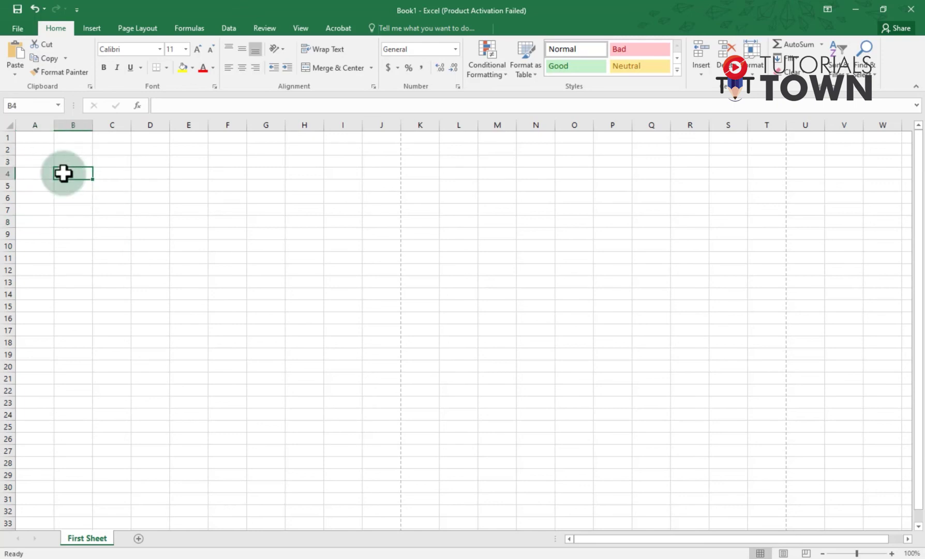
- Zoom the sheet repeatedly in and out with Ctrl+mouse wheel
{"action": "scroll", "coordinate": [63, 173], "scroll_direction": "up", "scroll_amount": 1, "text": "ctrl"}
{"action": "scroll", "coordinate": [64, 174], "scroll_direction": "up", "scroll_amount": 5, "text": "ctrl"}
{"action": "scroll", "coordinate": [64, 176], "scroll_direction": "up", "scroll_amount": 1, "text": "ctrl"}
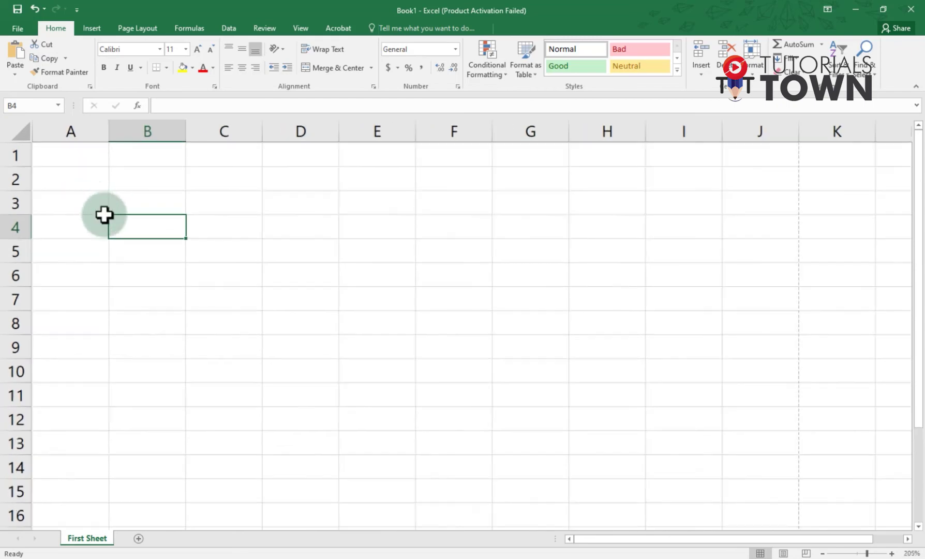
{"action": "scroll", "coordinate": [104, 215], "scroll_direction": "up", "scroll_amount": 5, "text": "ctrl"}
{"action": "scroll", "coordinate": [161, 247], "scroll_direction": "down", "scroll_amount": 5, "text": "ctrl"}
{"action": "scroll", "coordinate": [162, 250], "scroll_direction": "down", "scroll_amount": 1, "text": "ctrl"}
{"action": "scroll", "coordinate": [161, 250], "scroll_direction": "down", "scroll_amount": 5, "text": "ctrl"}
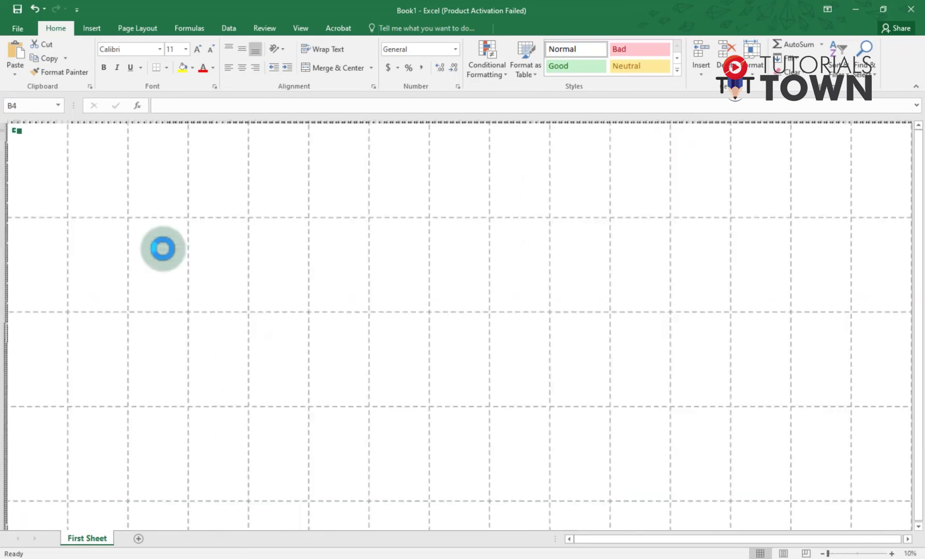
{"action": "scroll", "coordinate": [160, 250], "scroll_direction": "down", "scroll_amount": 2, "text": "ctrl"}
{"action": "scroll", "coordinate": [20, 134], "scroll_direction": "up", "scroll_amount": 2, "text": "ctrl"}
{"action": "scroll", "coordinate": [35, 145], "scroll_direction": "up", "scroll_amount": 5, "text": "ctrl"}
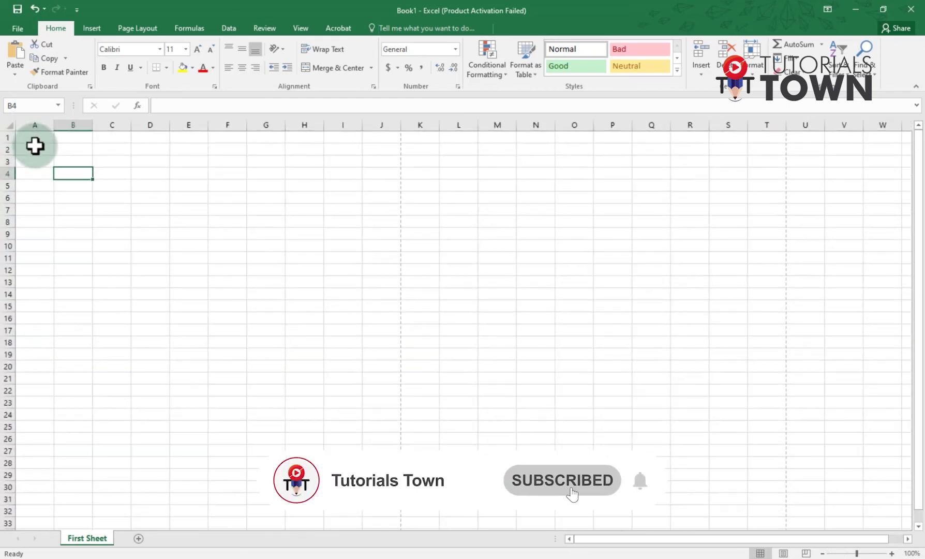
{"action": "scroll", "coordinate": [61, 169], "scroll_direction": "up", "scroll_amount": 3, "text": "ctrl"}
{"action": "scroll", "coordinate": [97, 206], "scroll_direction": "up", "scroll_amount": 4, "text": "ctrl"}
{"action": "scroll", "coordinate": [102, 212], "scroll_direction": "up", "scroll_amount": 1, "text": "ctrl"}
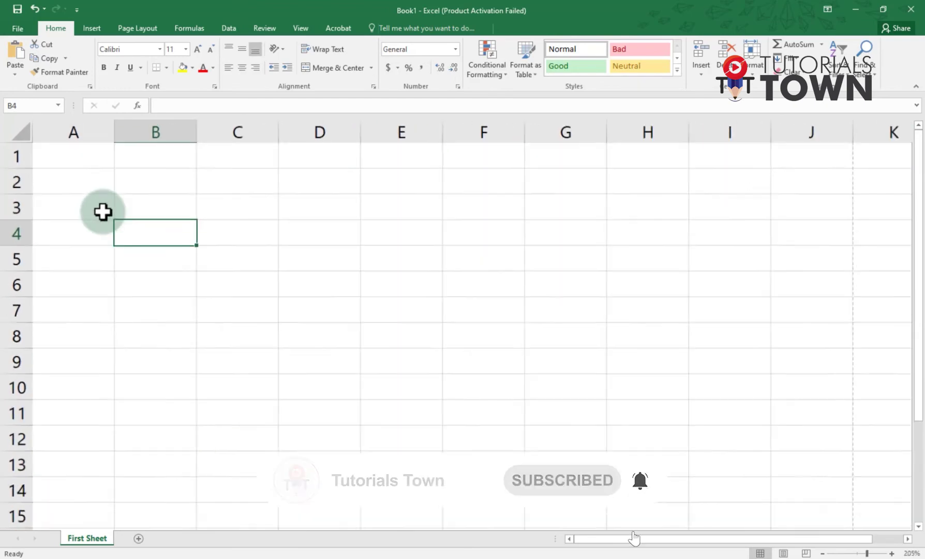
{"action": "scroll", "coordinate": [102, 211], "scroll_direction": "down", "scroll_amount": 4, "text": "ctrl"}
{"action": "scroll", "coordinate": [102, 211], "scroll_direction": "down", "scroll_amount": 3, "text": "ctrl"}
{"action": "scroll", "coordinate": [103, 211], "scroll_direction": "down", "scroll_amount": 5, "text": "ctrl"}
{"action": "scroll", "coordinate": [102, 211], "scroll_direction": "up", "scroll_amount": 5, "text": "ctrl"}
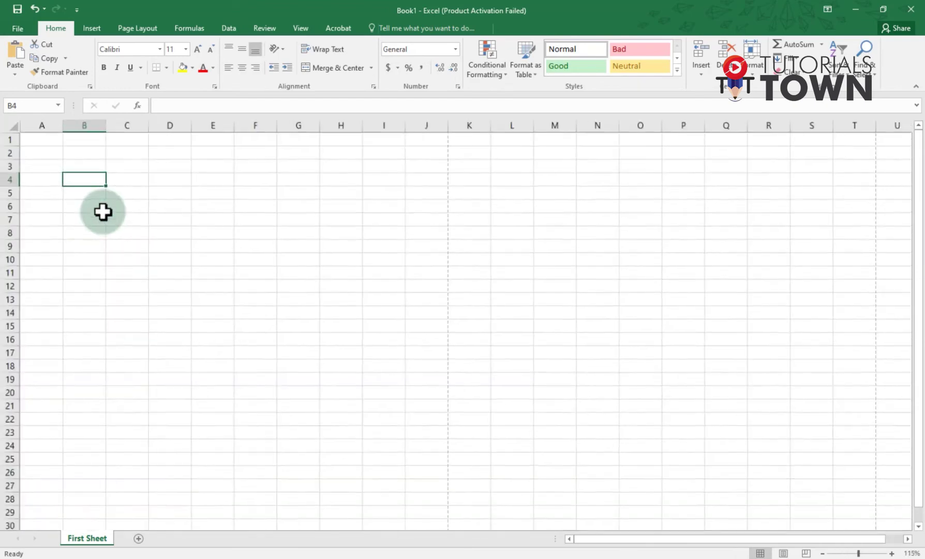
{"action": "scroll", "coordinate": [103, 211], "scroll_direction": "down", "scroll_amount": 3, "text": "ctrl"}
{"action": "scroll", "coordinate": [103, 211], "scroll_direction": "up", "scroll_amount": 4, "text": "ctrl"}
{"action": "scroll", "coordinate": [103, 211], "scroll_direction": "up", "scroll_amount": 1, "text": "ctrl"}
{"action": "scroll", "coordinate": [103, 211], "scroll_direction": "up", "scroll_amount": 5, "text": "ctrl"}
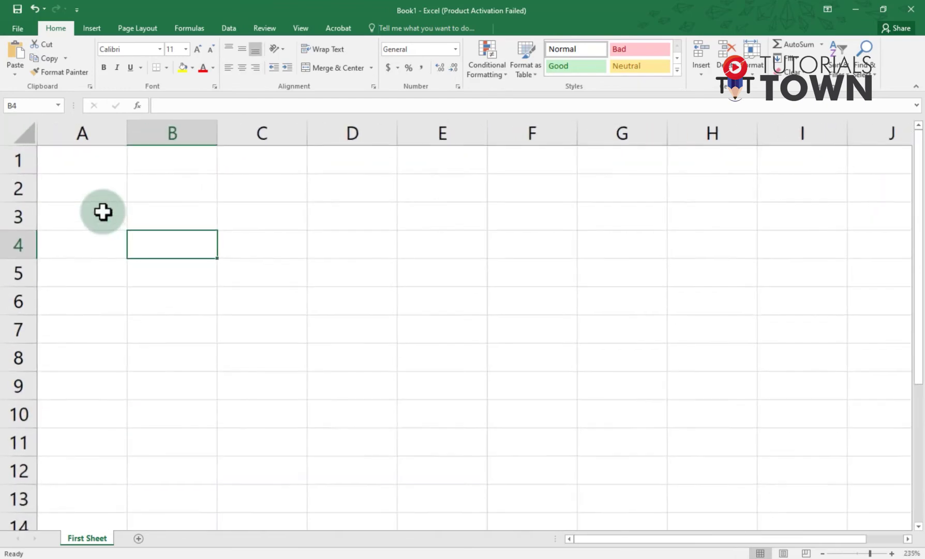
{"action": "scroll", "coordinate": [103, 211], "scroll_direction": "down", "scroll_amount": 2, "text": "ctrl"}
{"action": "scroll", "coordinate": [103, 211], "scroll_direction": "down", "scroll_amount": 5, "text": "ctrl"}
{"action": "scroll", "coordinate": [102, 211], "scroll_direction": "up", "scroll_amount": 2, "text": "ctrl"}
{"action": "scroll", "coordinate": [102, 211], "scroll_direction": "up", "scroll_amount": 5, "text": "ctrl"}
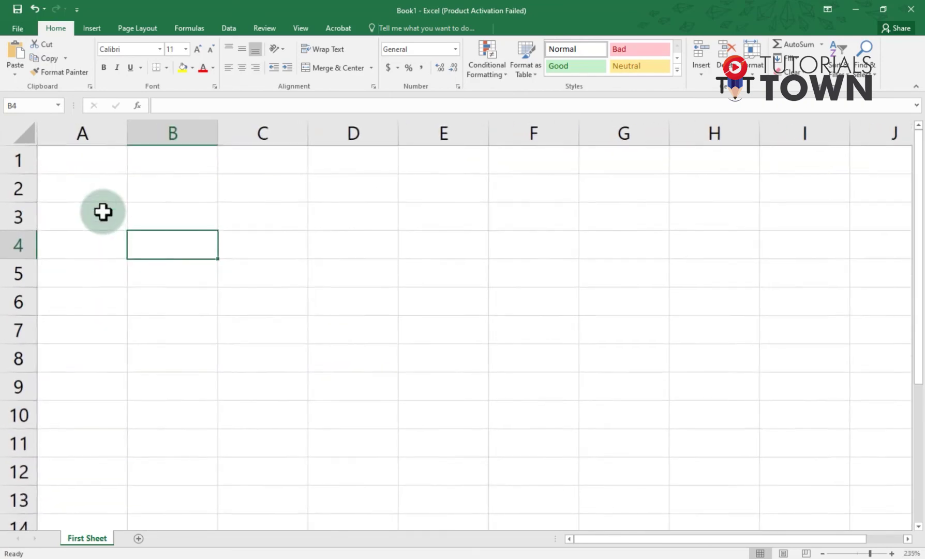
{"action": "scroll", "coordinate": [102, 211], "scroll_direction": "down", "scroll_amount": 6, "text": "ctrl"}
{"action": "scroll", "coordinate": [103, 211], "scroll_direction": "down", "scroll_amount": 1, "text": "ctrl"}
{"action": "scroll", "coordinate": [103, 211], "scroll_direction": "down", "scroll_amount": 5, "text": "ctrl"}
{"action": "scroll", "coordinate": [102, 211], "scroll_direction": "up", "scroll_amount": 3, "text": "ctrl"}
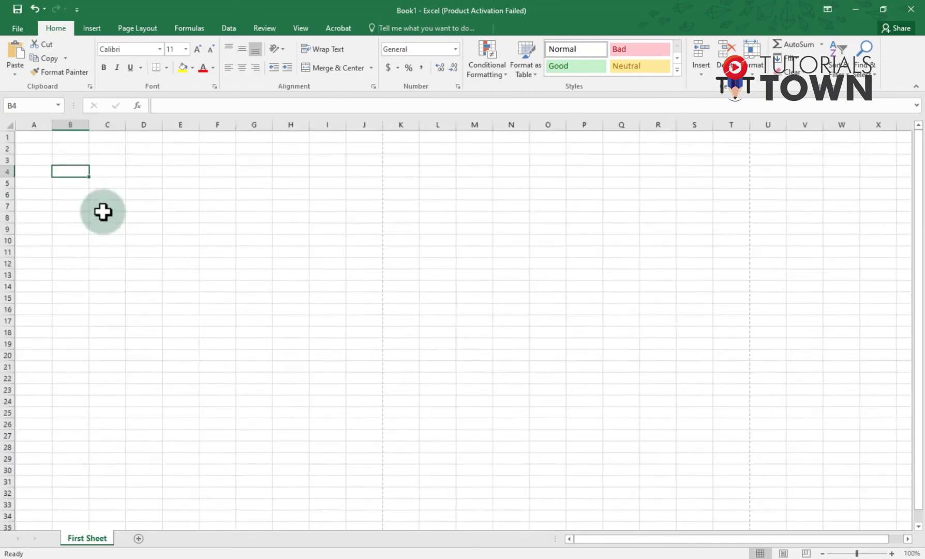
{"action": "scroll", "coordinate": [103, 211], "scroll_direction": "up", "scroll_amount": 3, "text": "ctrl"}
{"action": "scroll", "coordinate": [103, 211], "scroll_direction": "up", "scroll_amount": 2, "text": "ctrl"}
{"action": "scroll", "coordinate": [103, 211], "scroll_direction": "down", "scroll_amount": 7, "text": "ctrl"}
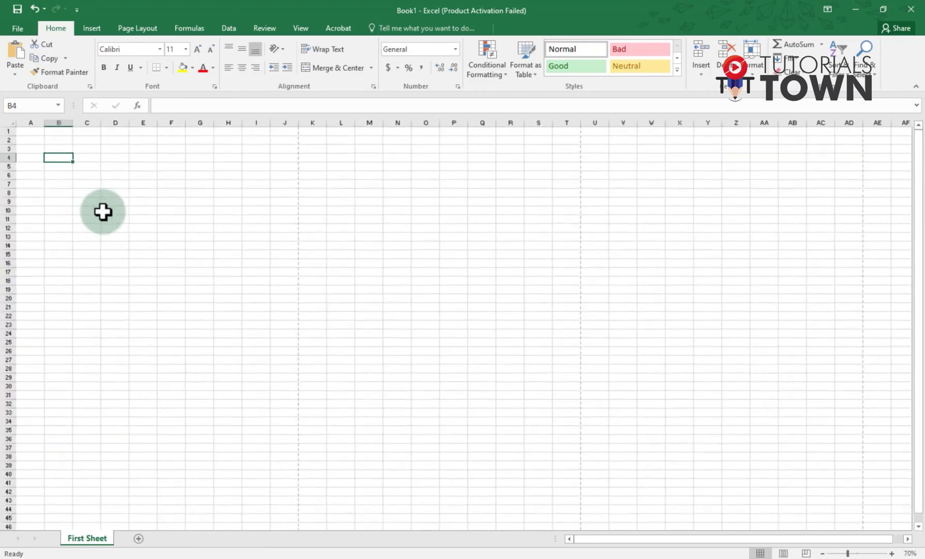
{"action": "scroll", "coordinate": [102, 211], "scroll_direction": "up", "scroll_amount": 6, "text": "ctrl"}
{"action": "scroll", "coordinate": [102, 211], "scroll_direction": "down", "scroll_amount": 5, "text": "ctrl"}
- Select cell L16 and settle the zoom level at 70%
{"action": "left_click", "coordinate": [340, 256]}
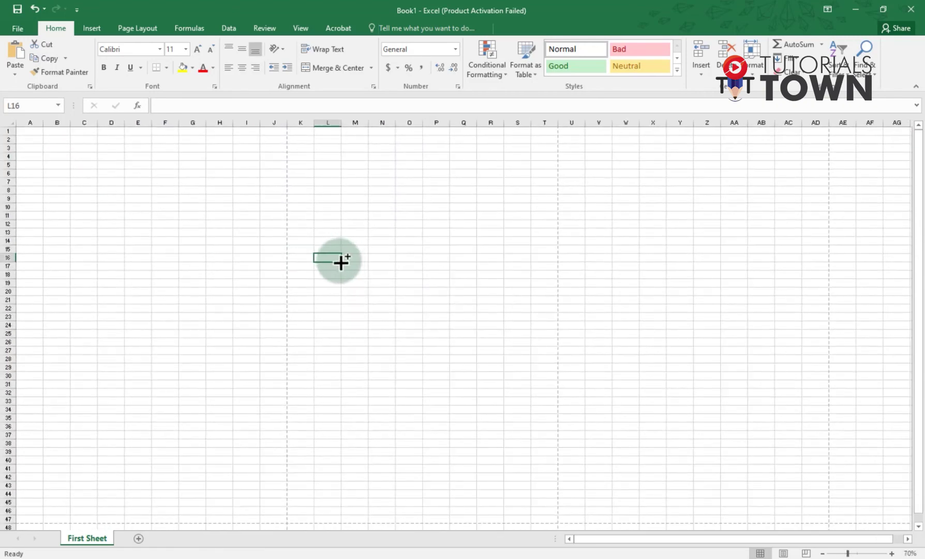
{"action": "scroll", "coordinate": [339, 261], "scroll_direction": "up", "scroll_amount": 5, "text": "ctrl"}
{"action": "scroll", "coordinate": [336, 260], "scroll_direction": "up", "scroll_amount": 2, "text": "ctrl"}
{"action": "scroll", "coordinate": [551, 357], "scroll_direction": "down", "scroll_amount": 8, "text": "ctrl"}
{"action": "scroll", "coordinate": [506, 350], "scroll_direction": "up", "scroll_amount": 1, "text": "ctrl"}
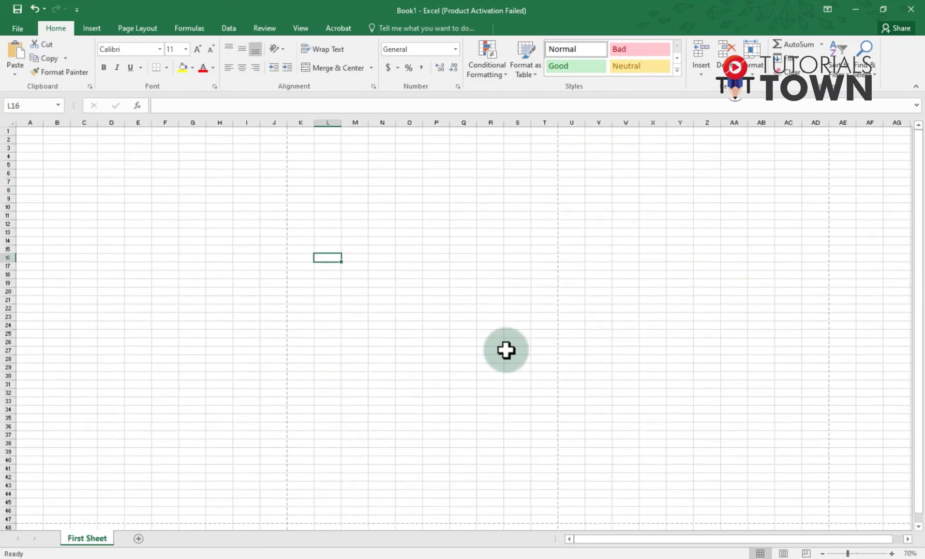